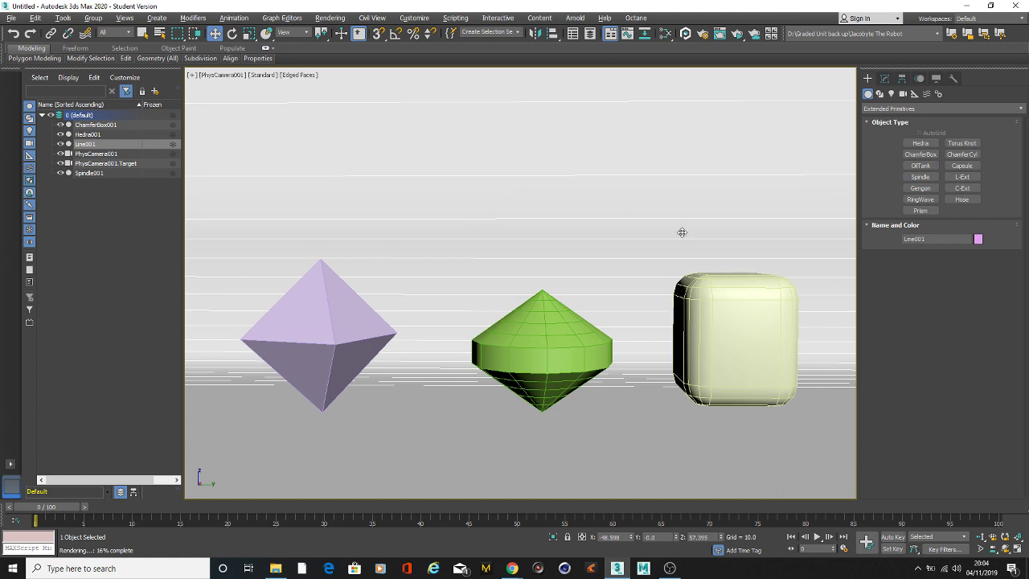
# Confirm in Render Setup that Arnold is the active renderer, then close the dialog.
pyautogui.click(327, 17)
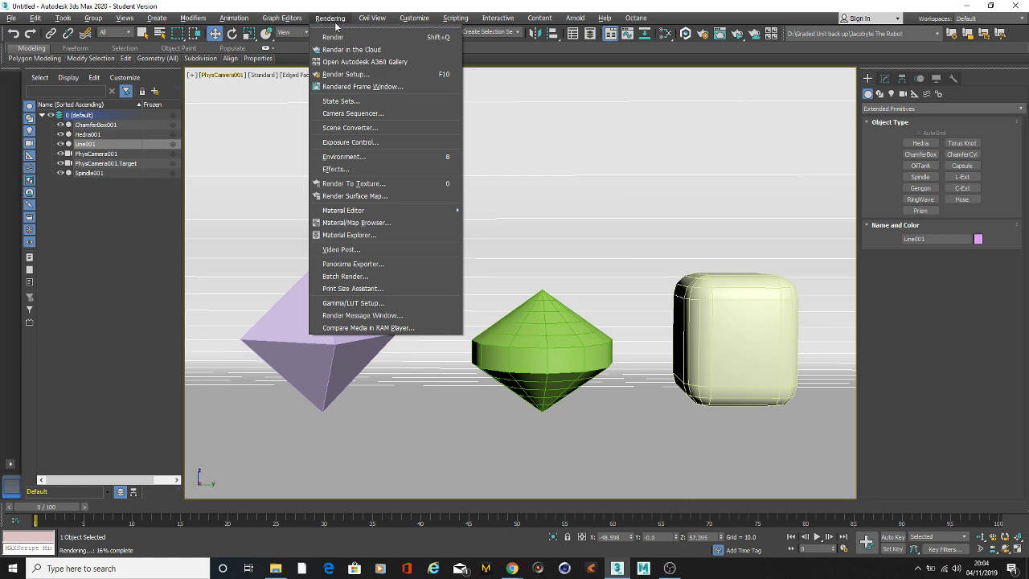
pyautogui.click(355, 79)
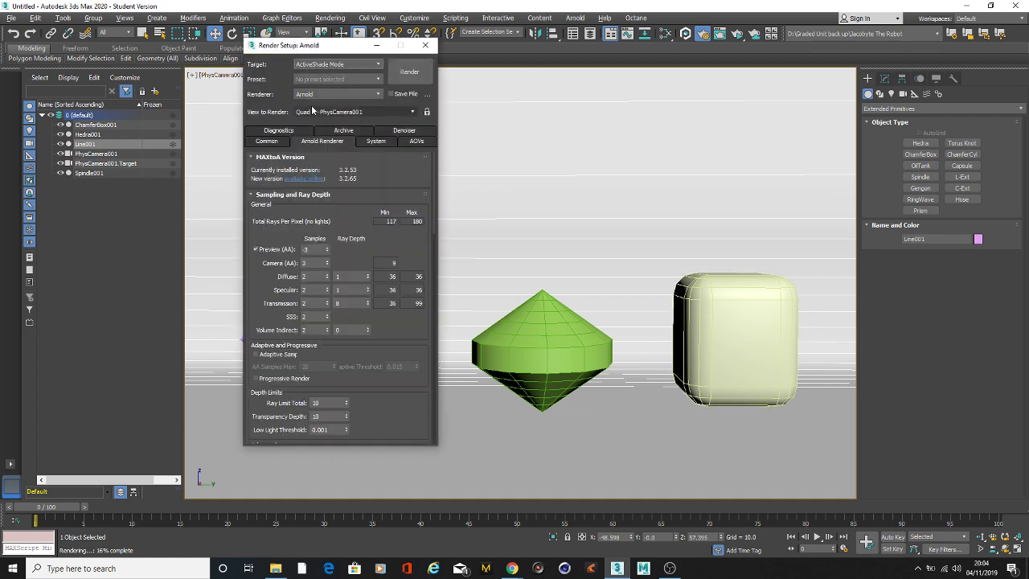
pyautogui.click(372, 95)
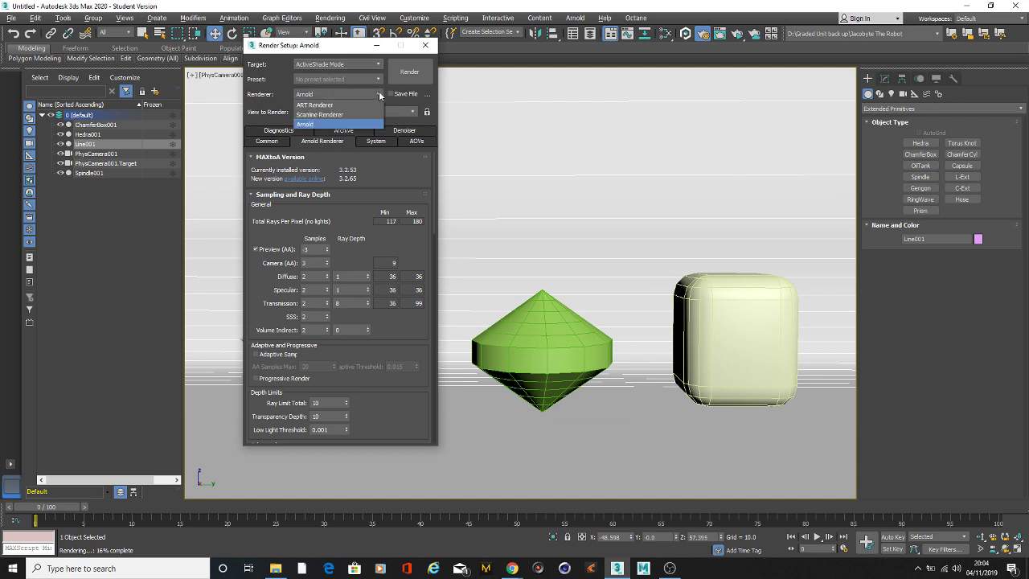
pyautogui.press('Up')
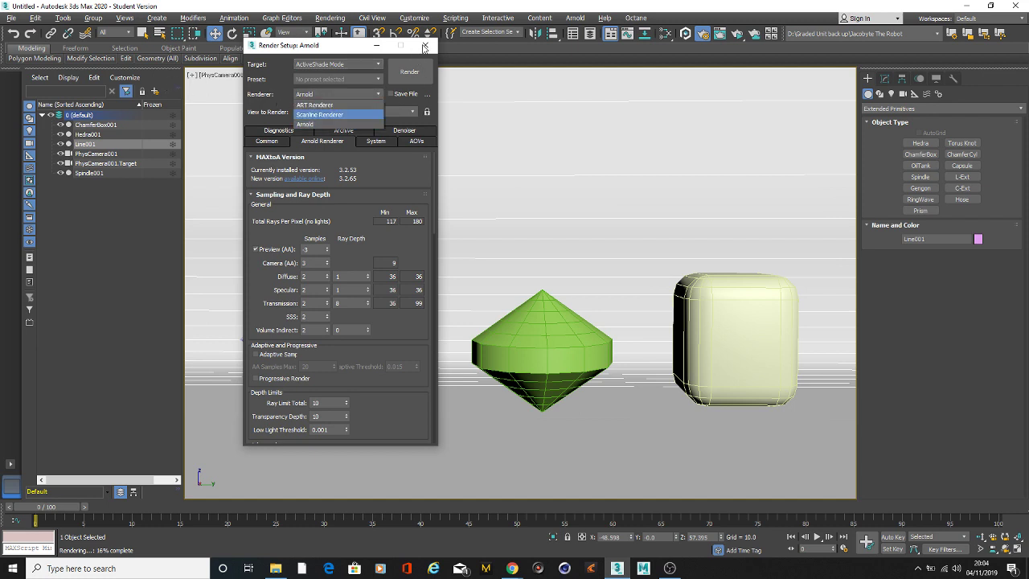
pyautogui.click(424, 47)
# Open the Slate Material Editor and add a Wireframe map node found by searching 'wire'.
pyautogui.press('m')
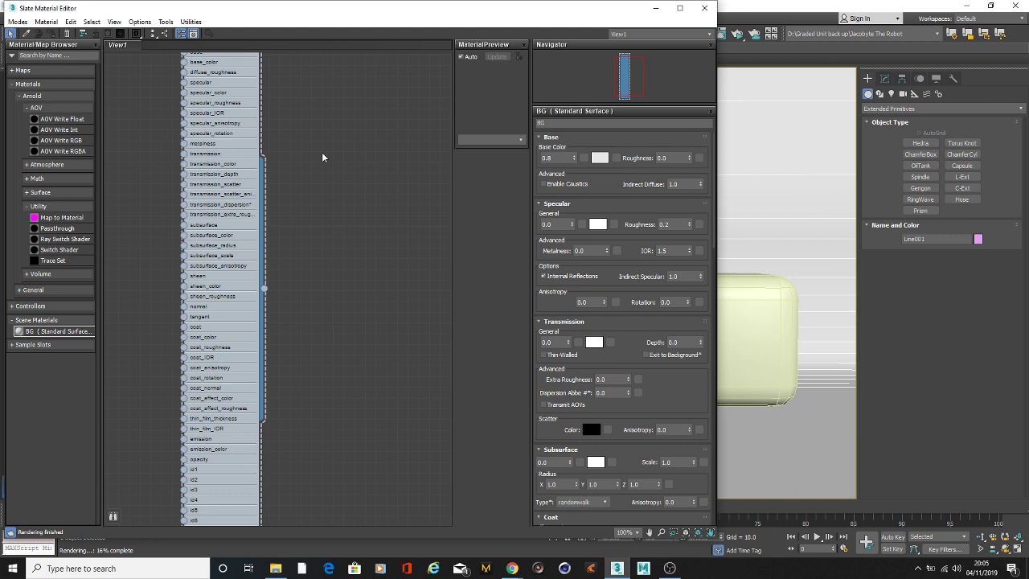
pyautogui.moveTo(322, 158); pyautogui.dragTo(317, 242, button='middle')
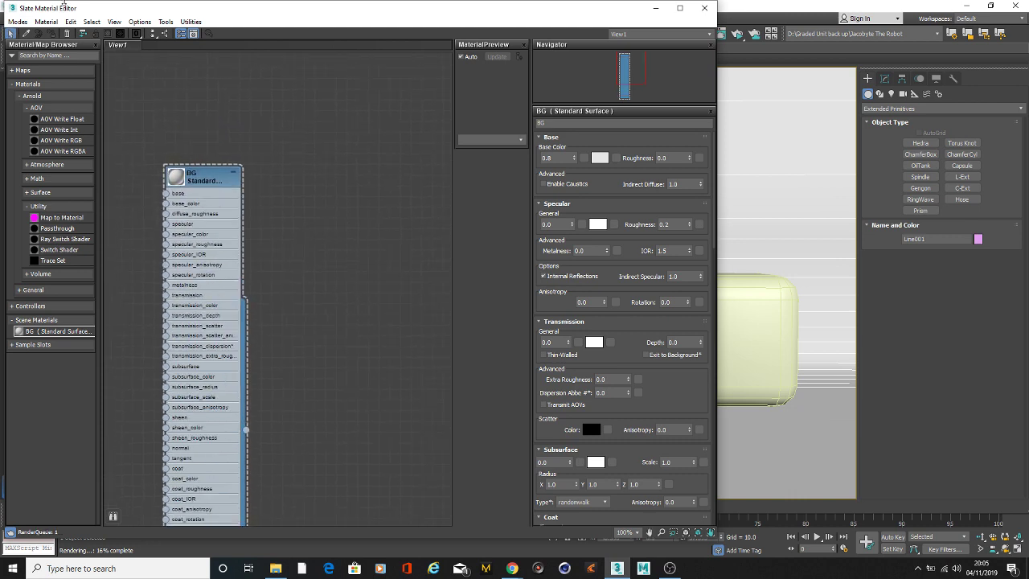
pyautogui.click(46, 56)
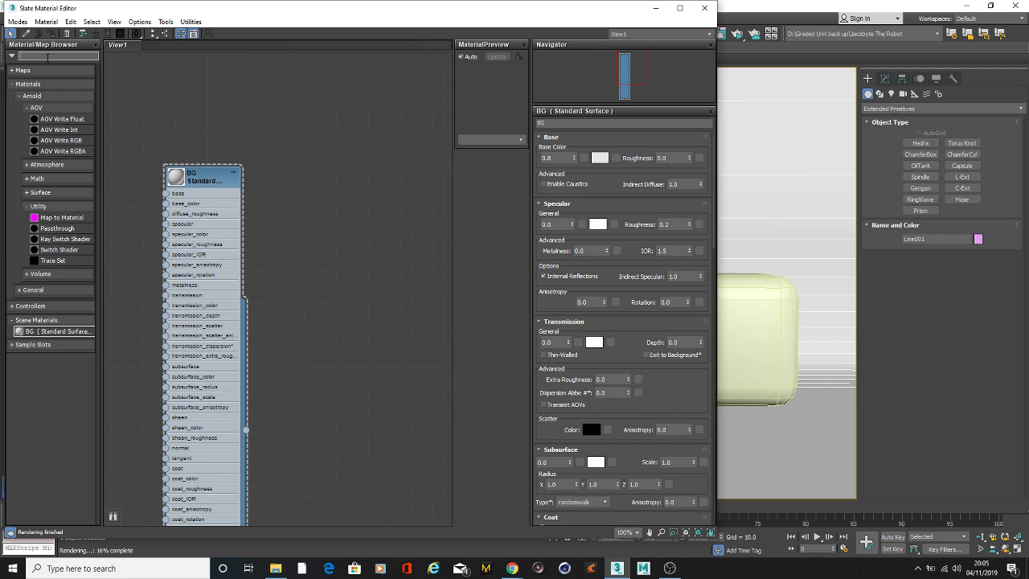
pyautogui.write('wir')
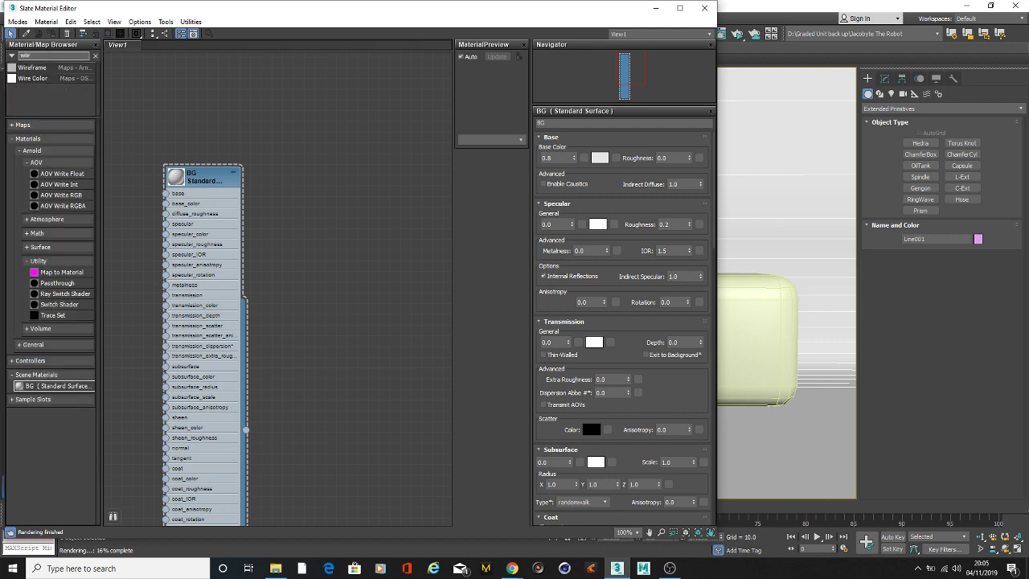
pyautogui.write('e')
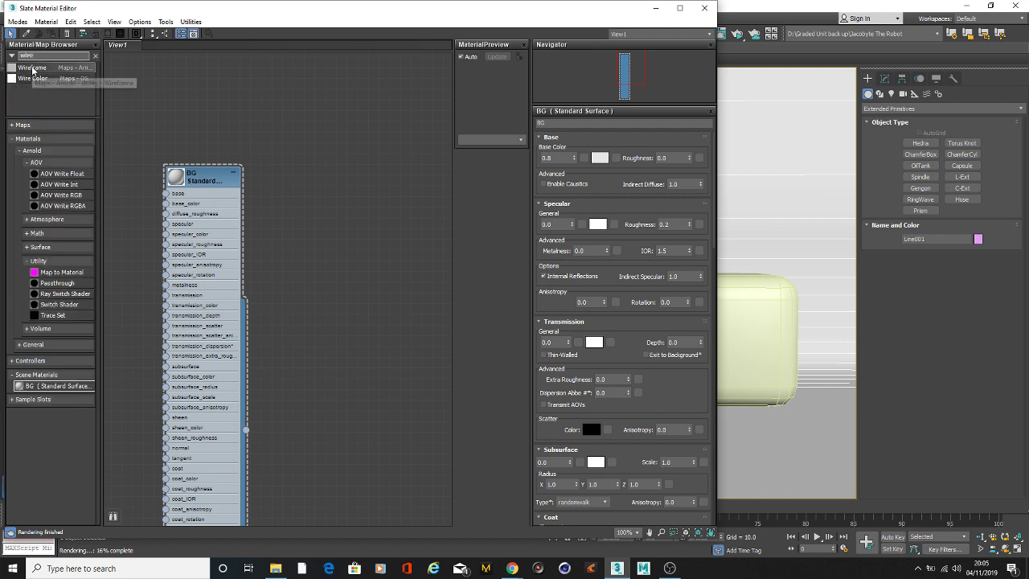
pyautogui.moveTo(32, 70); pyautogui.dragTo(314, 215)
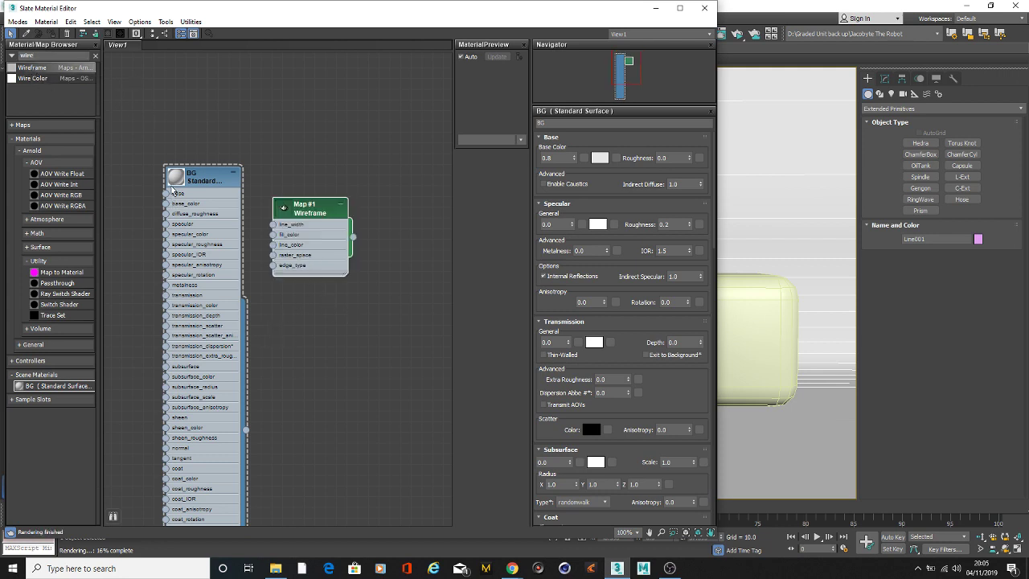
pyautogui.moveTo(200, 181); pyautogui.dragTo(115, 181)
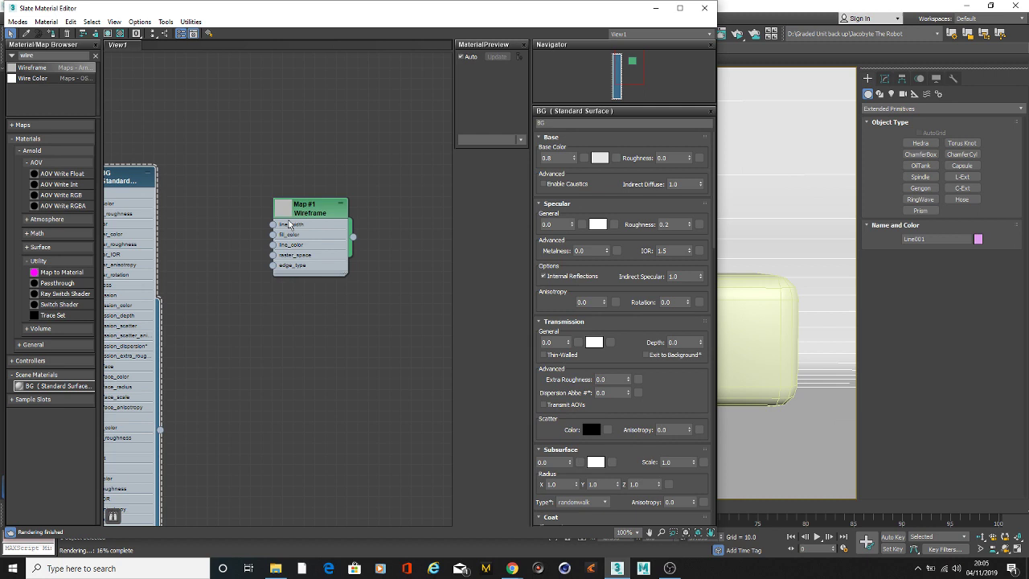
pyautogui.moveTo(312, 213); pyautogui.dragTo(268, 169)
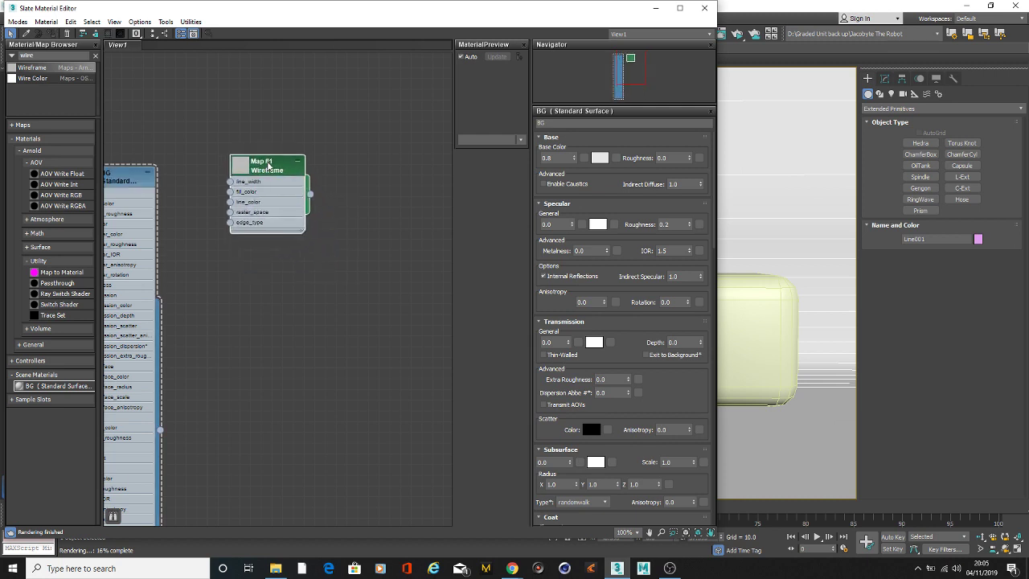
# Show the Wireframe map's parameters and review its Edge Type options, keeping triangles.
pyautogui.doubleClick(262, 169)
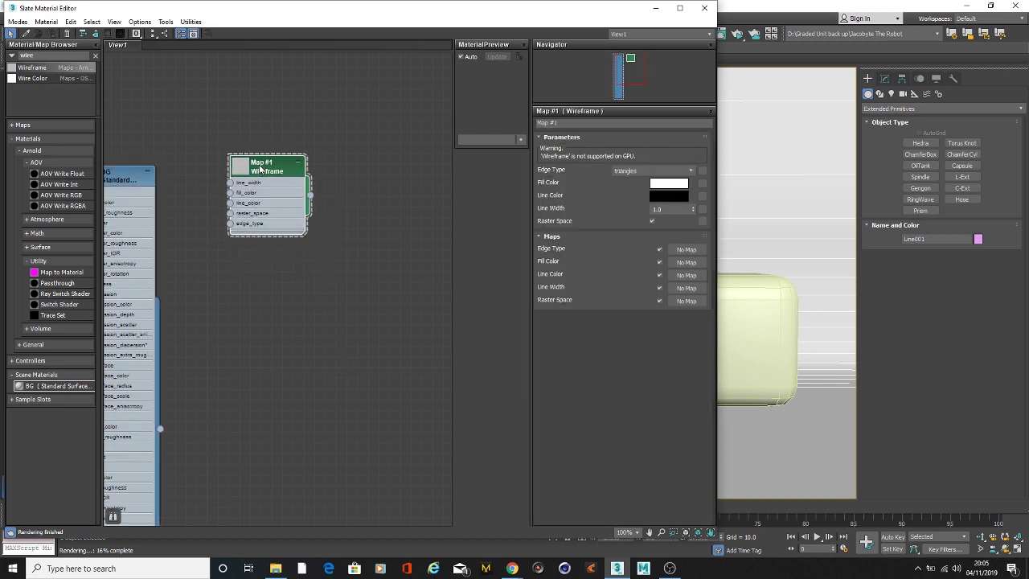
pyautogui.moveTo(306, 16); pyautogui.dragTo(269, 38)
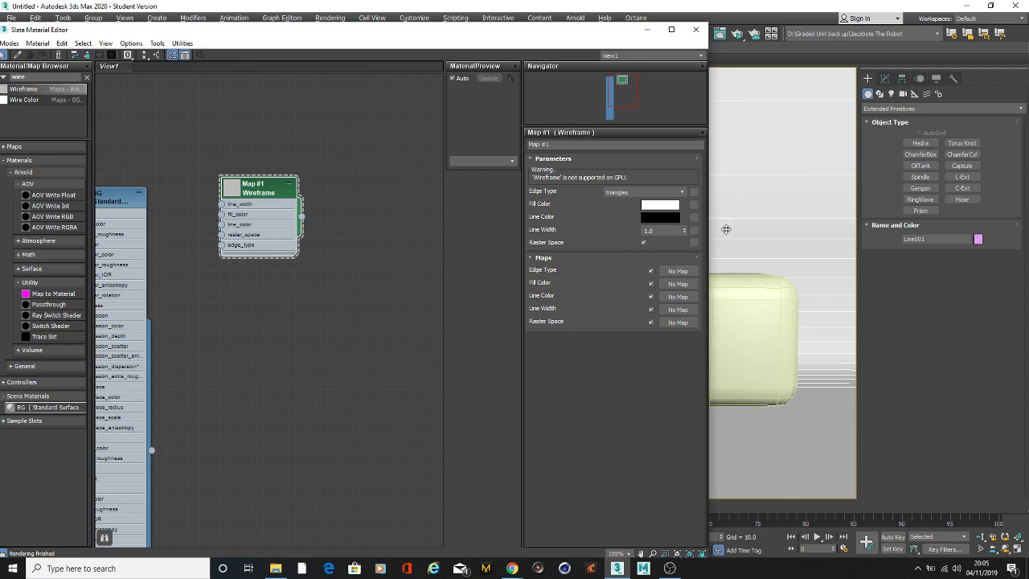
pyautogui.click(687, 192)
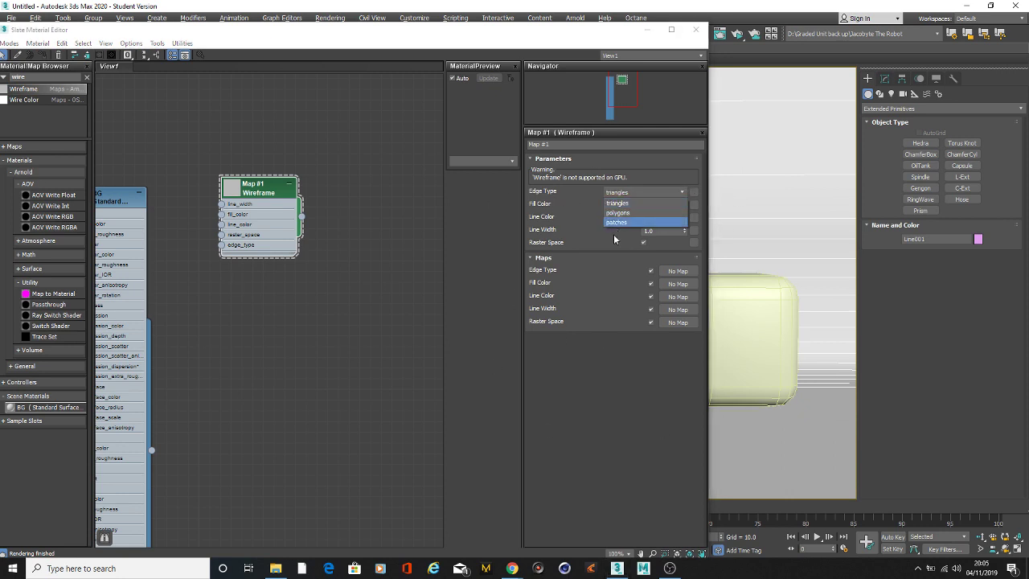
pyautogui.click(321, 315)
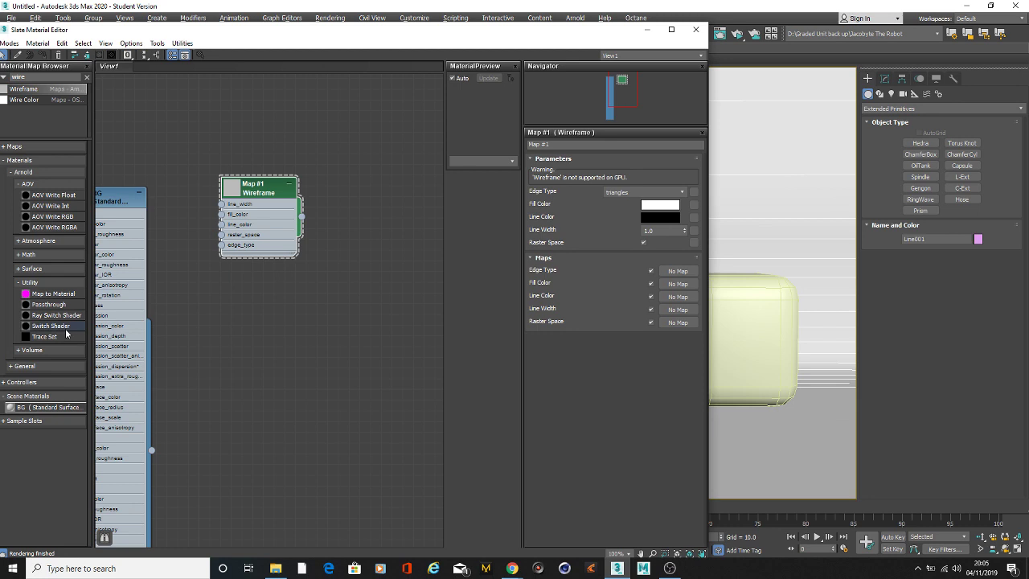
# Add a Map to Material node, wire Map #1 into its Texture Map, and rename it Wireframe.
pyautogui.click(31, 294)
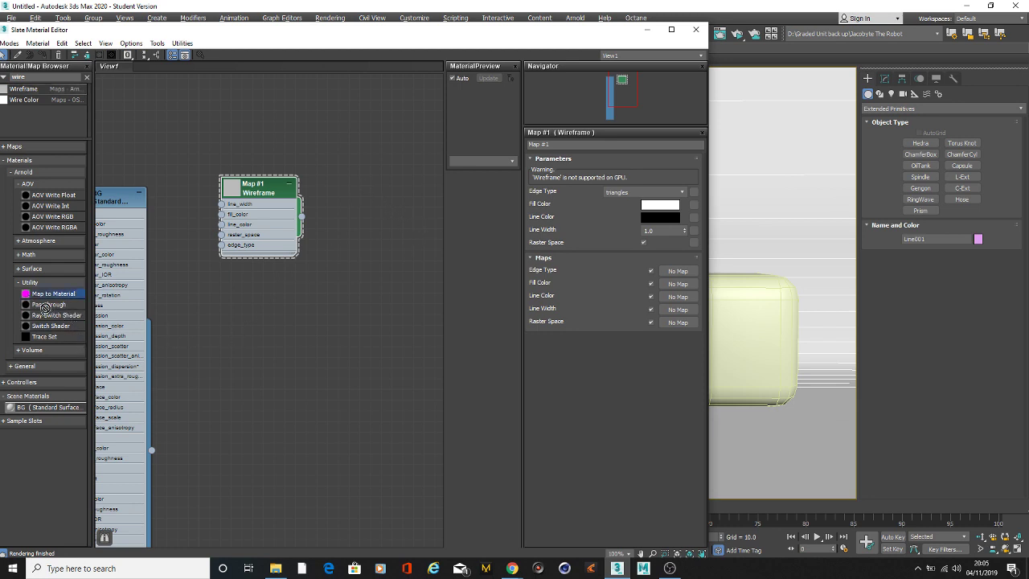
pyautogui.moveTo(45, 306); pyautogui.dragTo(371, 209)
pyautogui.moveTo(246, 185); pyautogui.dragTo(225, 184)
pyautogui.moveTo(280, 219); pyautogui.dragTo(346, 228)
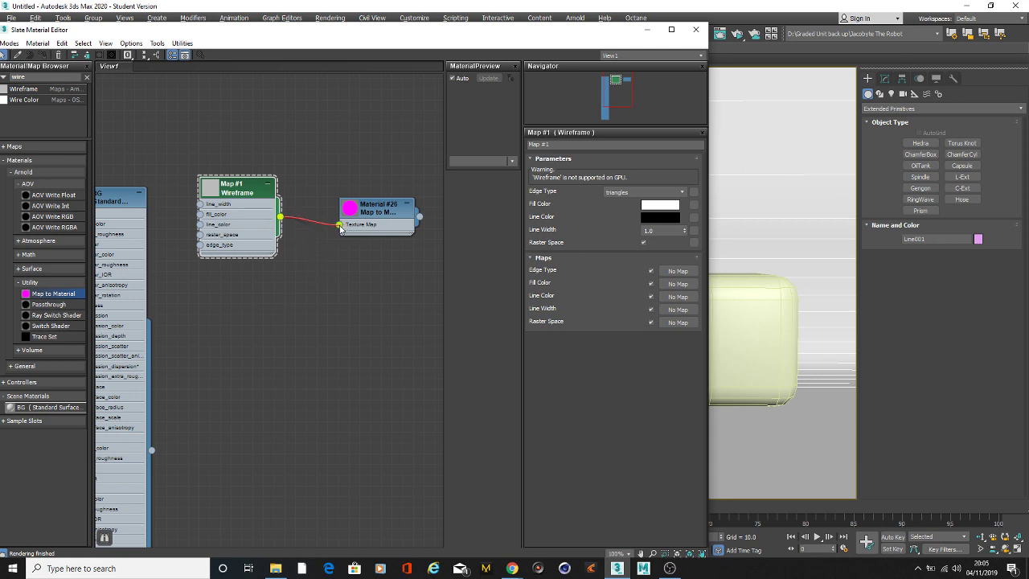
pyautogui.doubleClick(360, 214)
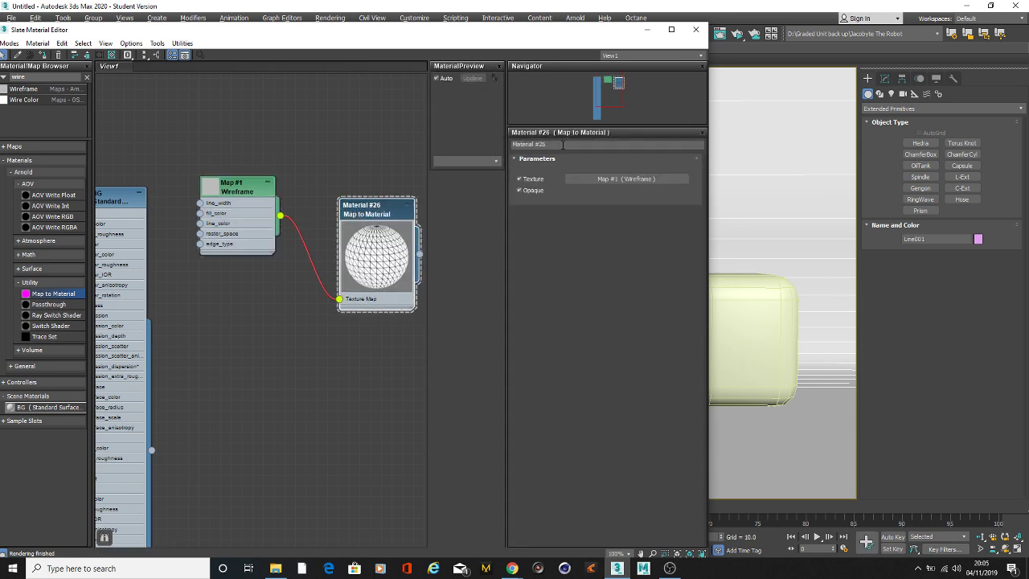
pyautogui.click(538, 145)
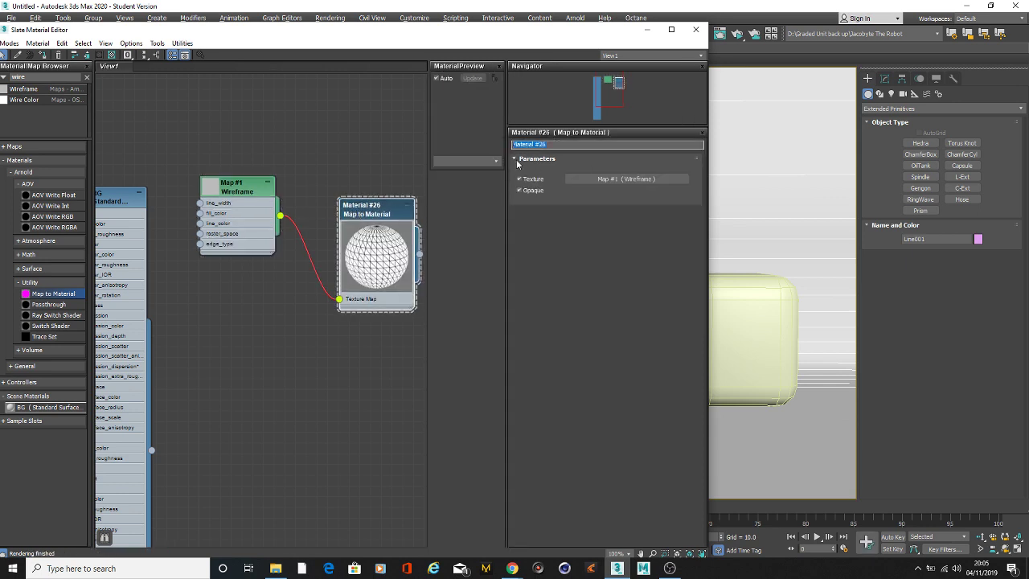
pyautogui.write('Wireframe')
# Finish the rename and set the material preview to the Wireframe Map to Material.
pyautogui.moveTo(233, 185); pyautogui.dragTo(211, 185)
pyautogui.click(391, 212)
pyautogui.click(496, 162)
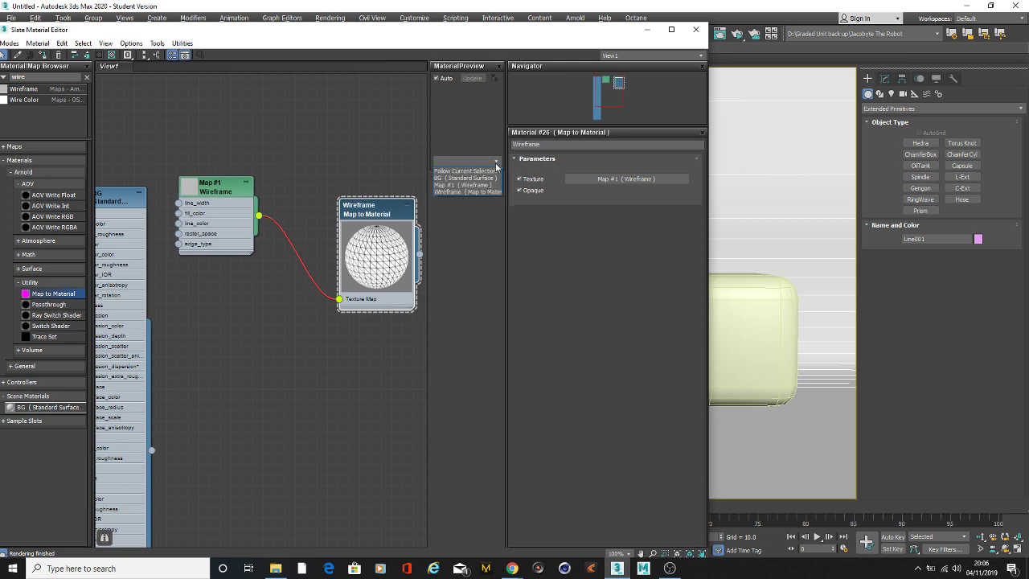
pyautogui.click(470, 191)
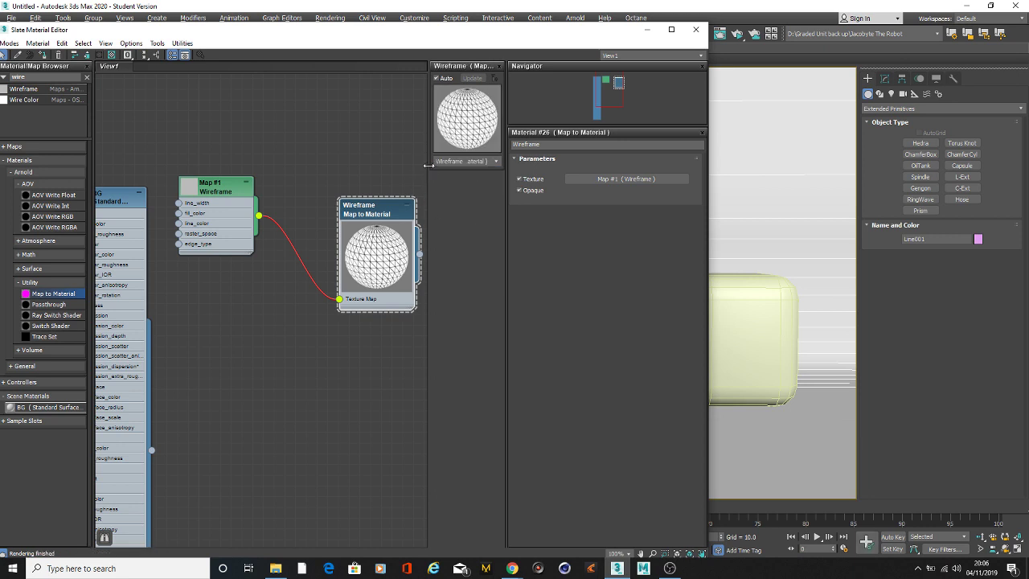
pyautogui.moveTo(427, 165)
pyautogui.mouseDown()
pyautogui.moveTo(364, 165)
pyautogui.moveTo(410, 165)
pyautogui.mouseUp()
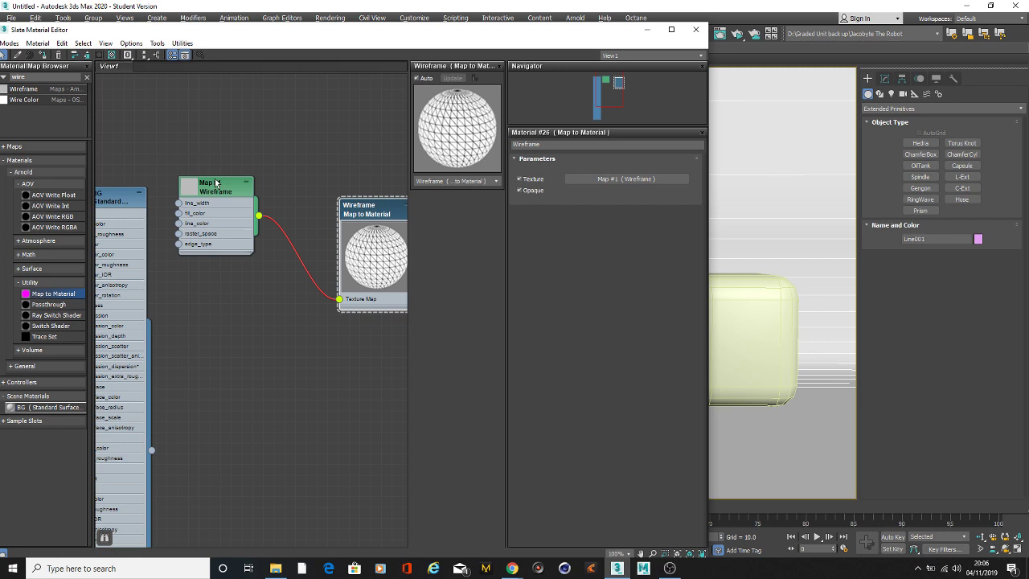
# Rearrange the Map #1 and Wireframe nodes and set the Edge Type to polygons.
pyautogui.moveTo(229, 187); pyautogui.dragTo(197, 133)
pyautogui.moveTo(366, 208); pyautogui.dragTo(295, 195)
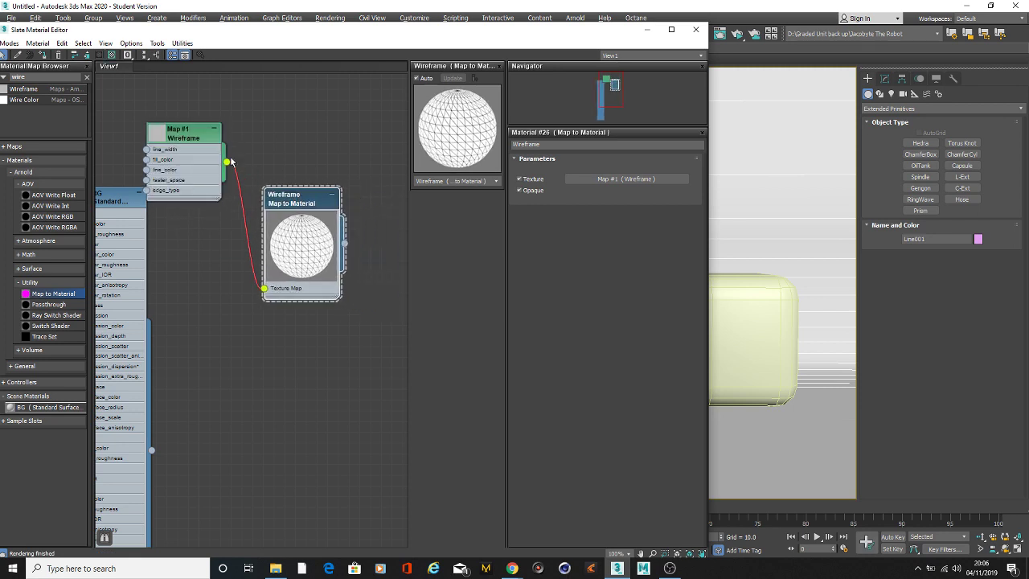
pyautogui.doubleClick(198, 143)
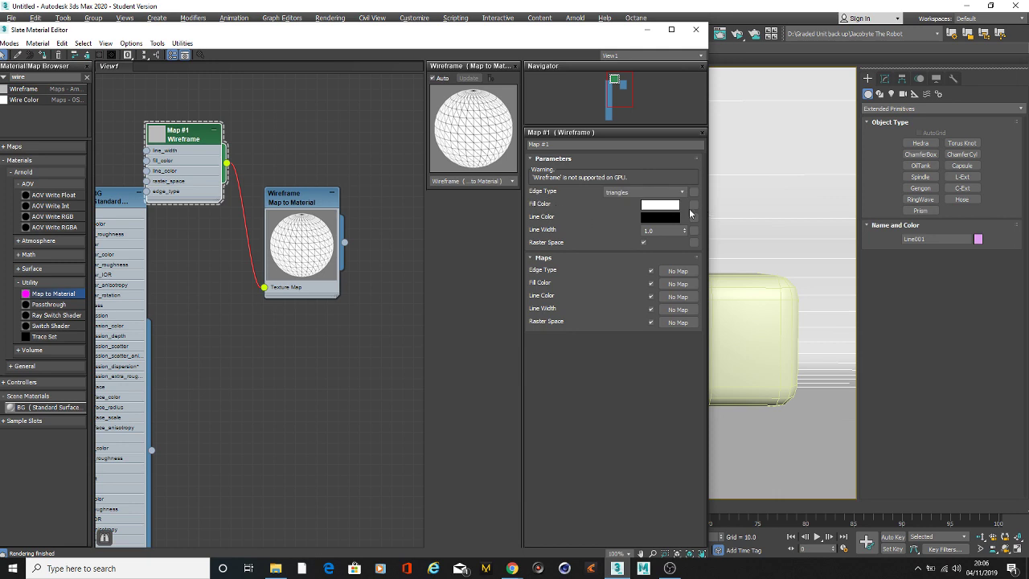
pyautogui.click(682, 191)
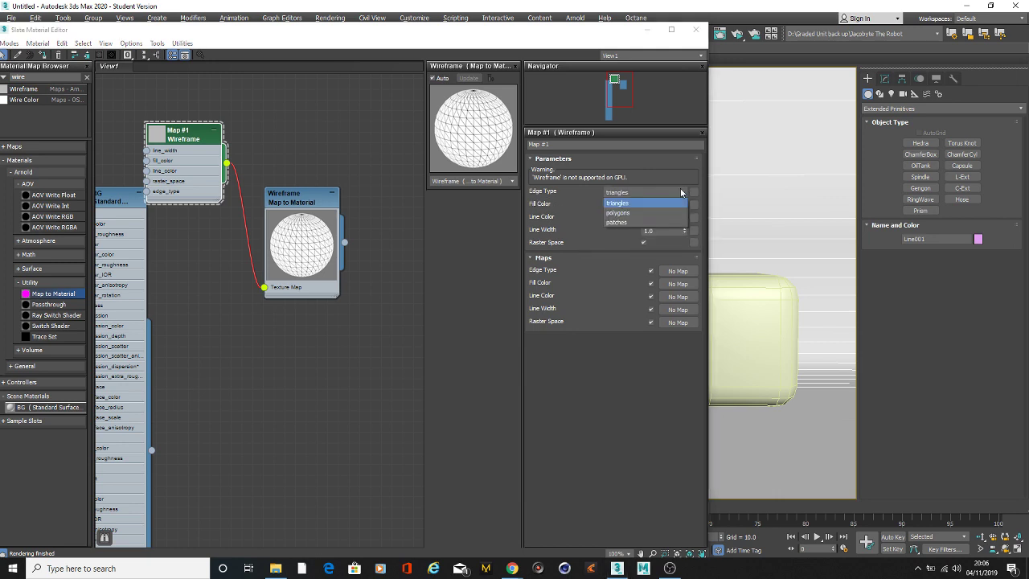
pyautogui.click(631, 213)
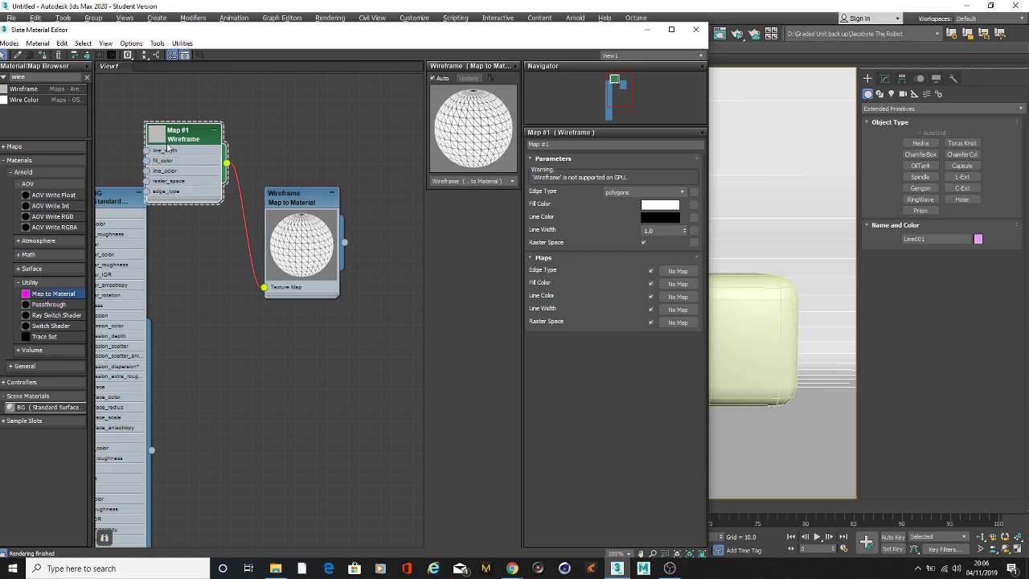
pyautogui.moveTo(168, 149); pyautogui.dragTo(143, 142)
pyautogui.moveTo(304, 209); pyautogui.dragTo(336, 167)
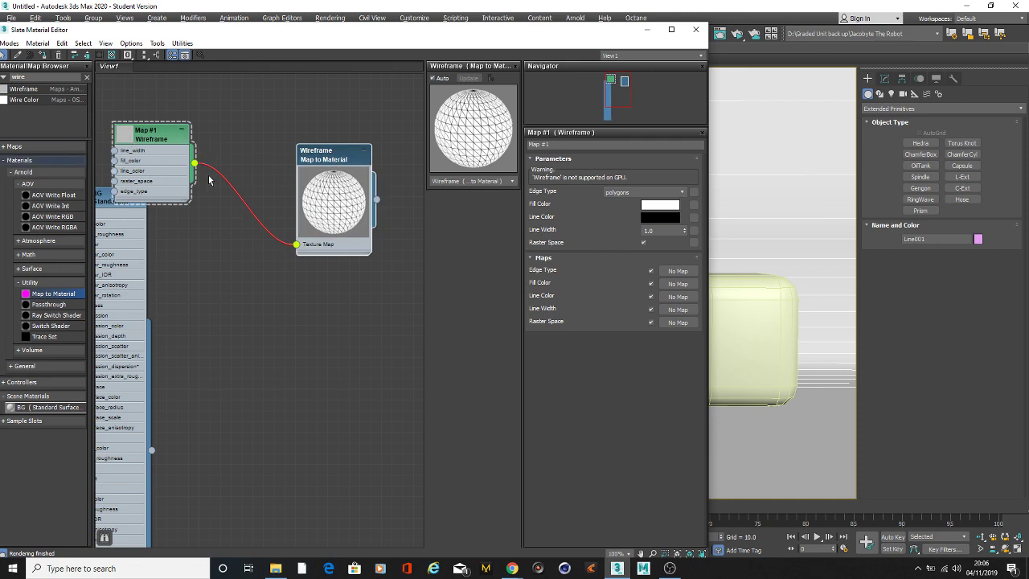
# Try the patches and triangles edge types on Map #1, settling back on polygons.
pyautogui.click(131, 135)
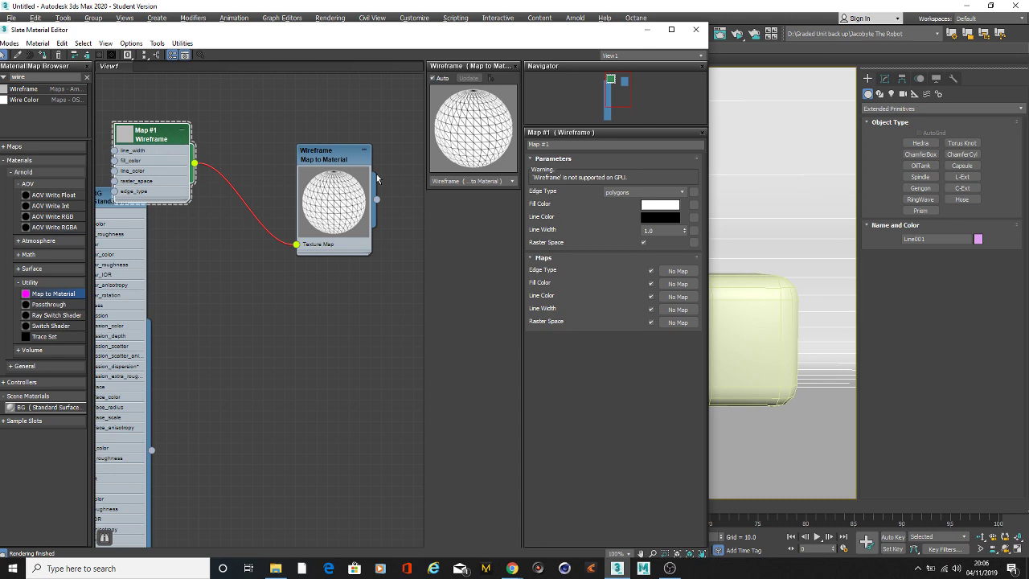
pyautogui.click(682, 193)
pyautogui.click(635, 222)
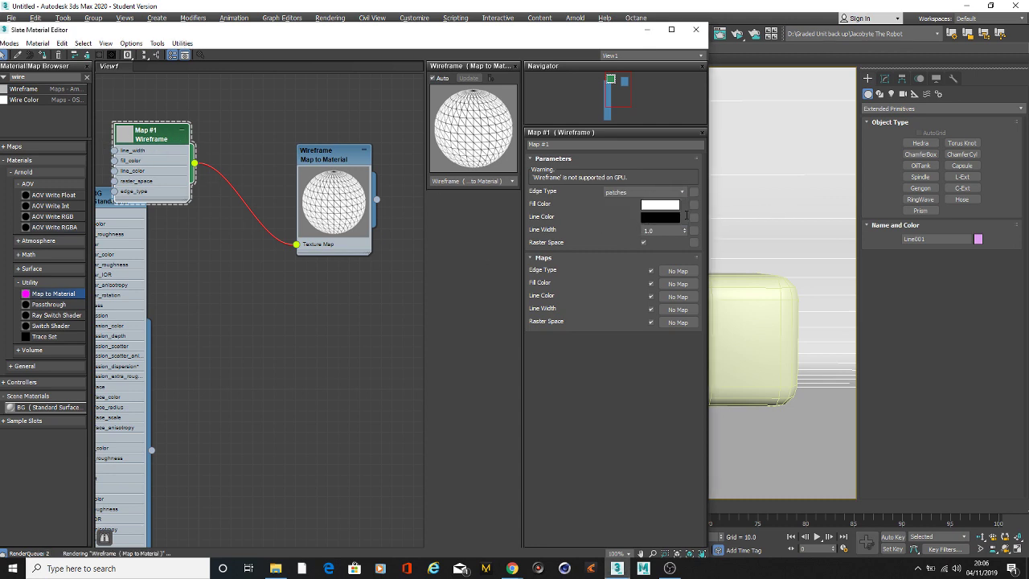
pyautogui.click(682, 193)
pyautogui.click(628, 213)
pyautogui.click(664, 193)
pyautogui.click(632, 207)
pyautogui.click(675, 193)
pyautogui.click(631, 213)
pyautogui.click(670, 194)
pyautogui.click(626, 224)
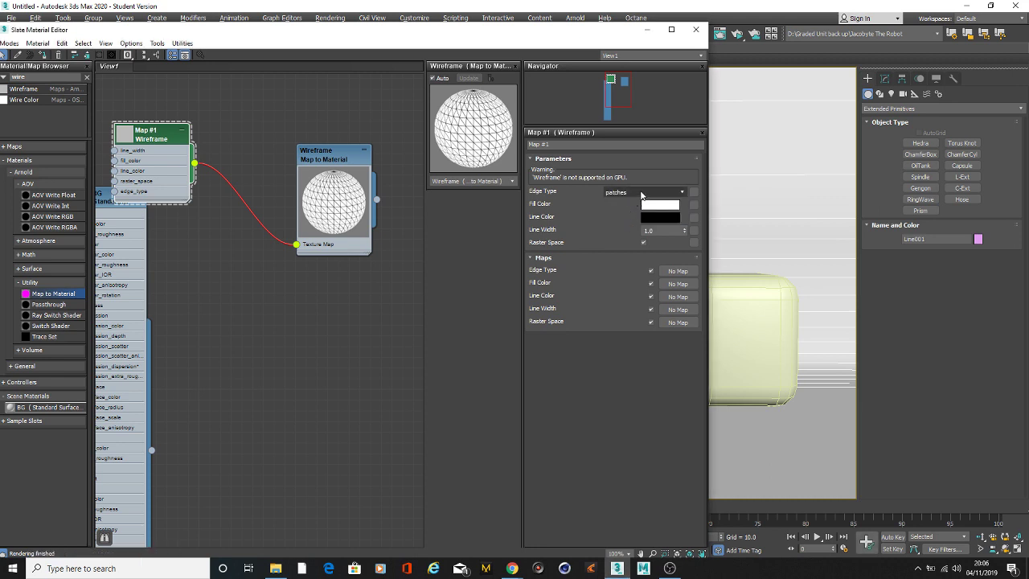
pyautogui.click(664, 193)
pyautogui.click(626, 203)
pyautogui.click(662, 192)
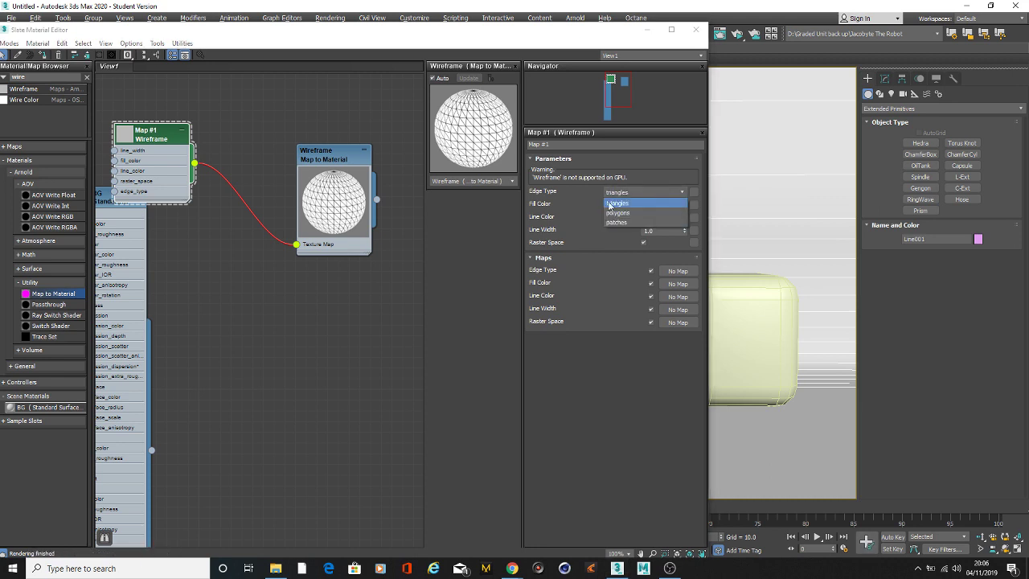
pyautogui.click(624, 213)
pyautogui.click(652, 194)
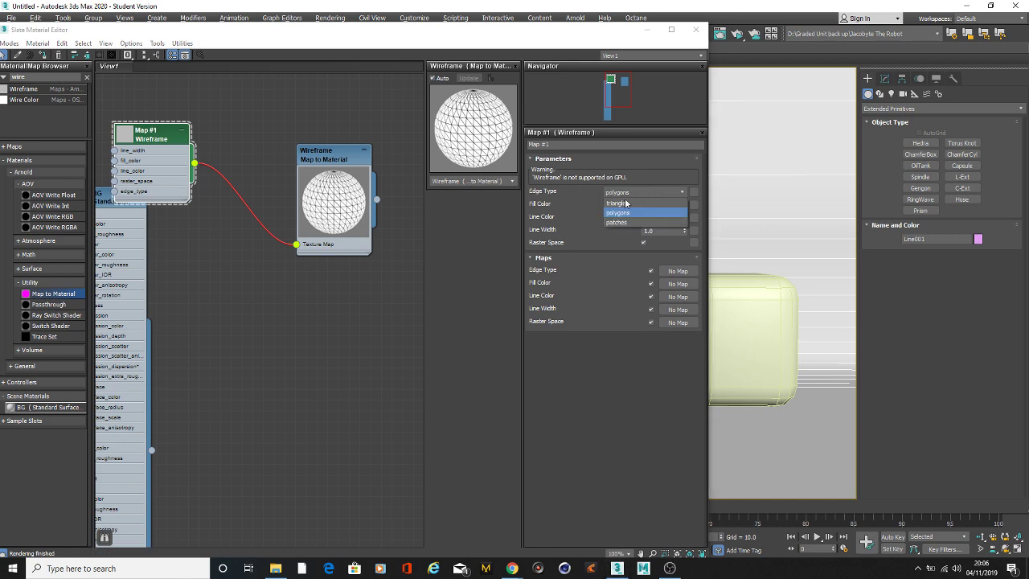
pyautogui.click(388, 262)
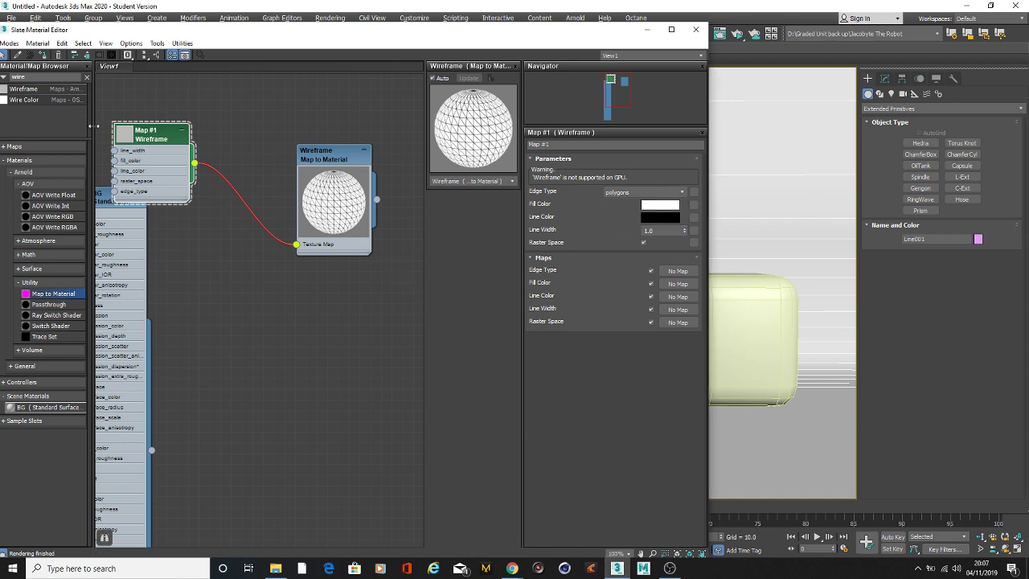
# Nudge the Map #1 and Map to Material nodes left and select Map #1.
pyautogui.moveTo(130, 133); pyautogui.dragTo(120, 122)
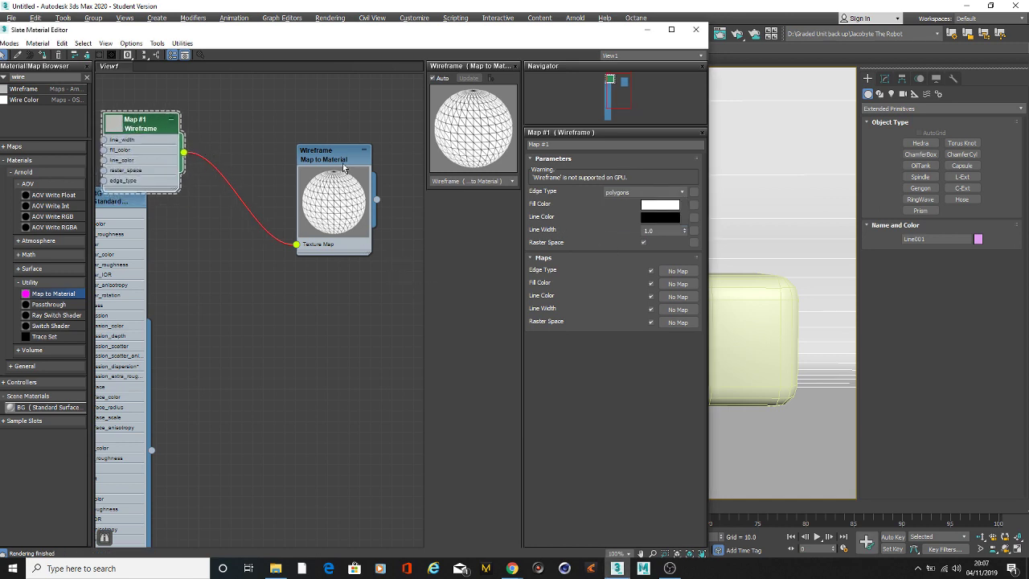
pyautogui.moveTo(343, 167); pyautogui.dragTo(322, 166)
pyautogui.click(133, 132)
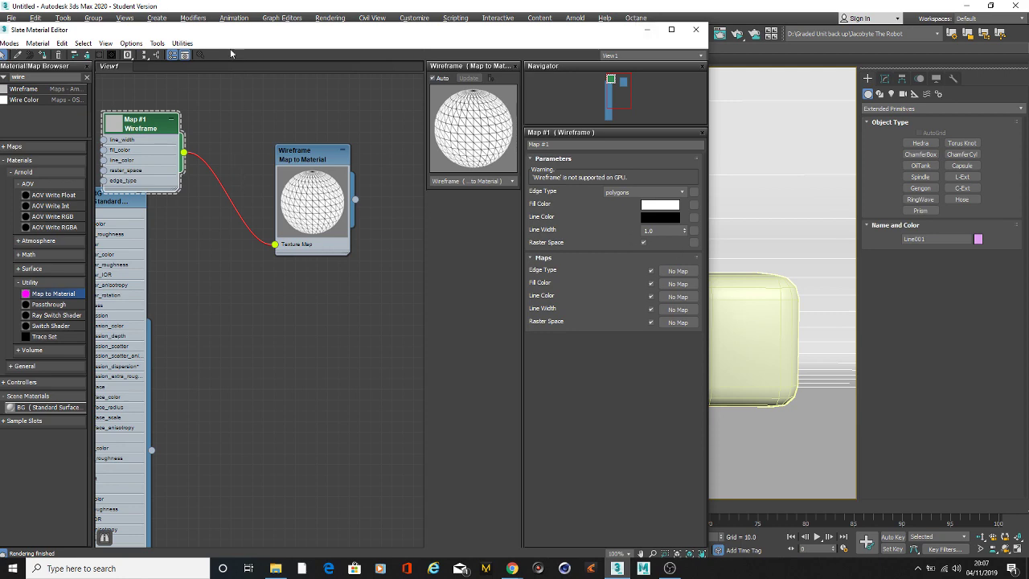
# Select Hedra001, ChamferBox001 and Spindle001 in Scene Explorer and assign them the Wireframe material.
pyautogui.moveTo(230, 30); pyautogui.dragTo(478, 55)
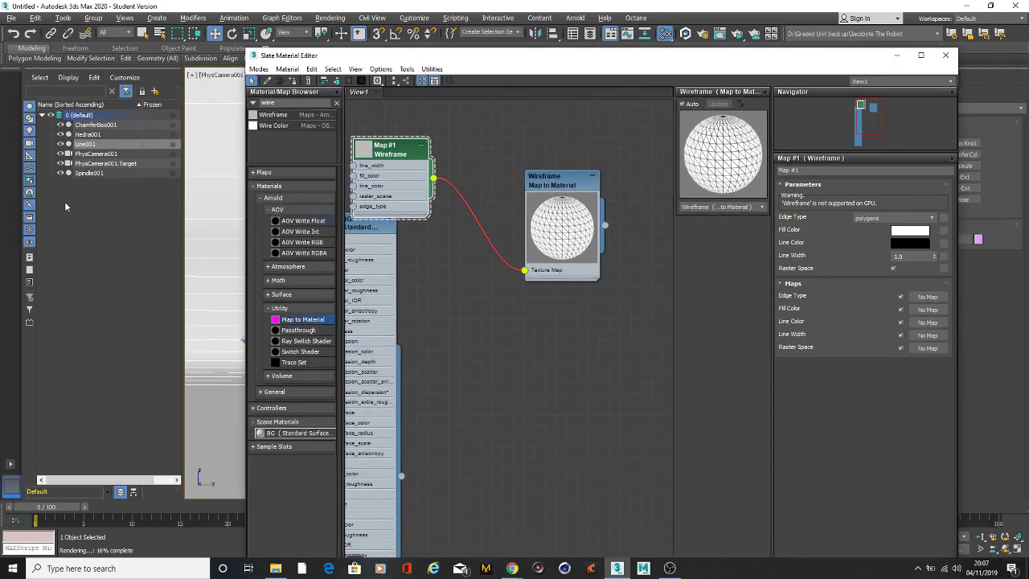
pyautogui.click(98, 134)
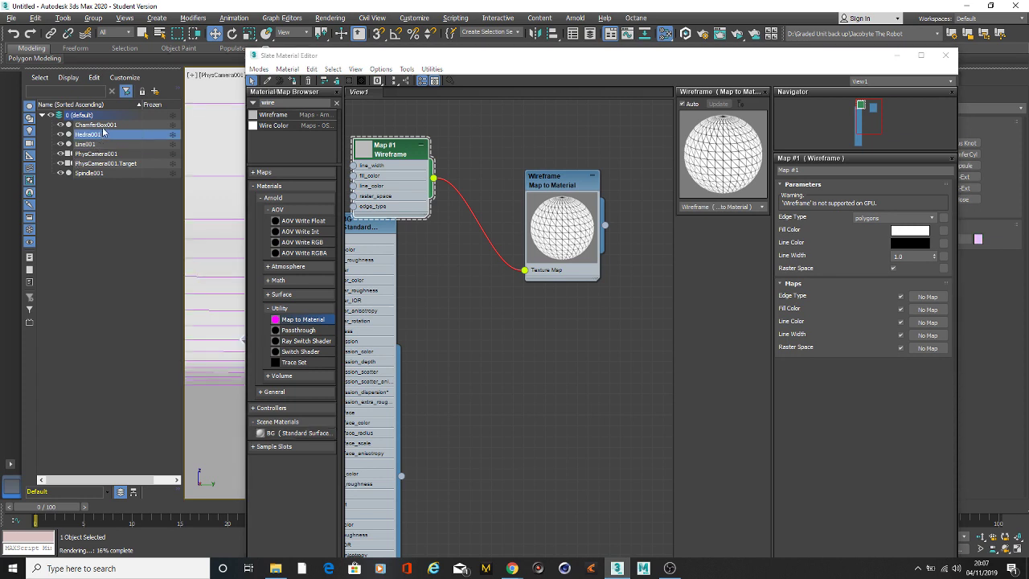
pyautogui.keyDown('ctrl'); pyautogui.click(100, 126); pyautogui.keyUp('ctrl')
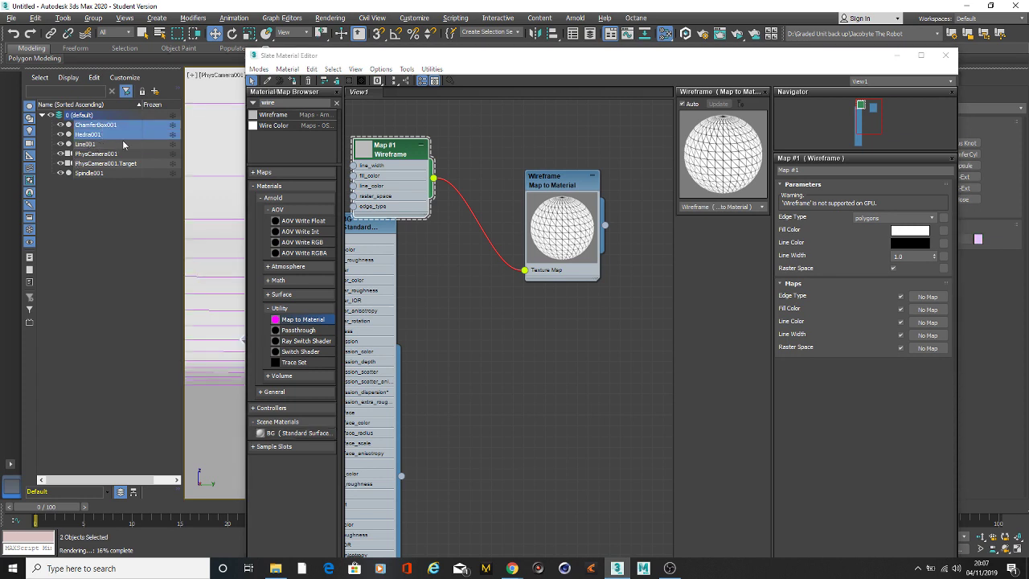
pyautogui.keyDown('ctrl'); pyautogui.click(92, 173); pyautogui.keyUp('ctrl')
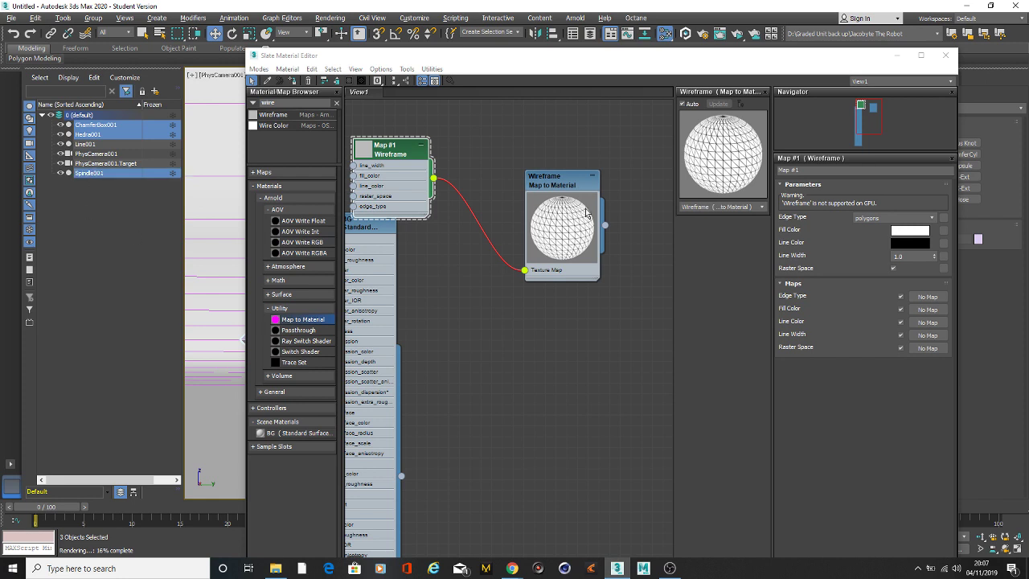
pyautogui.rightClick(553, 185)
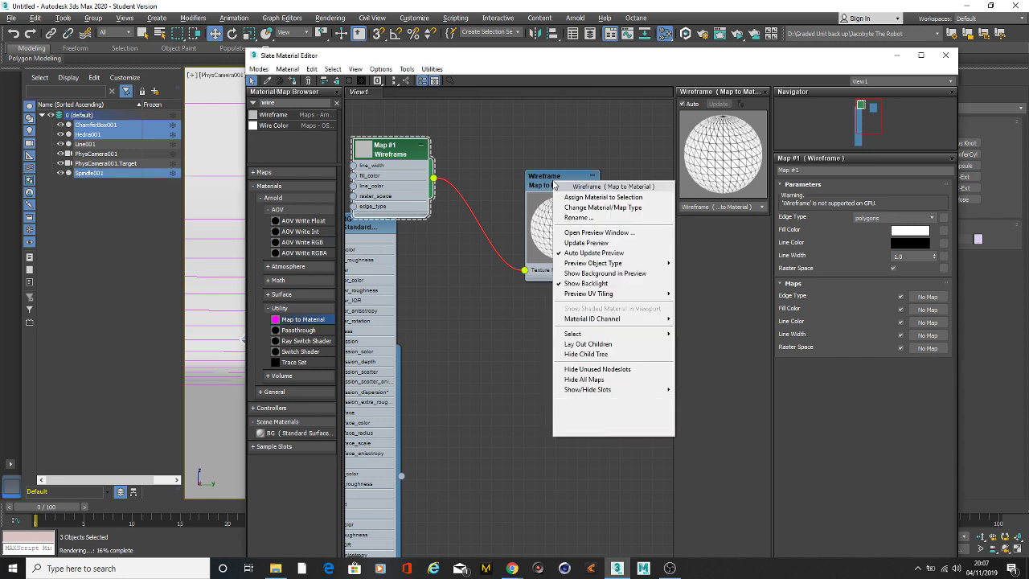
pyautogui.click(624, 197)
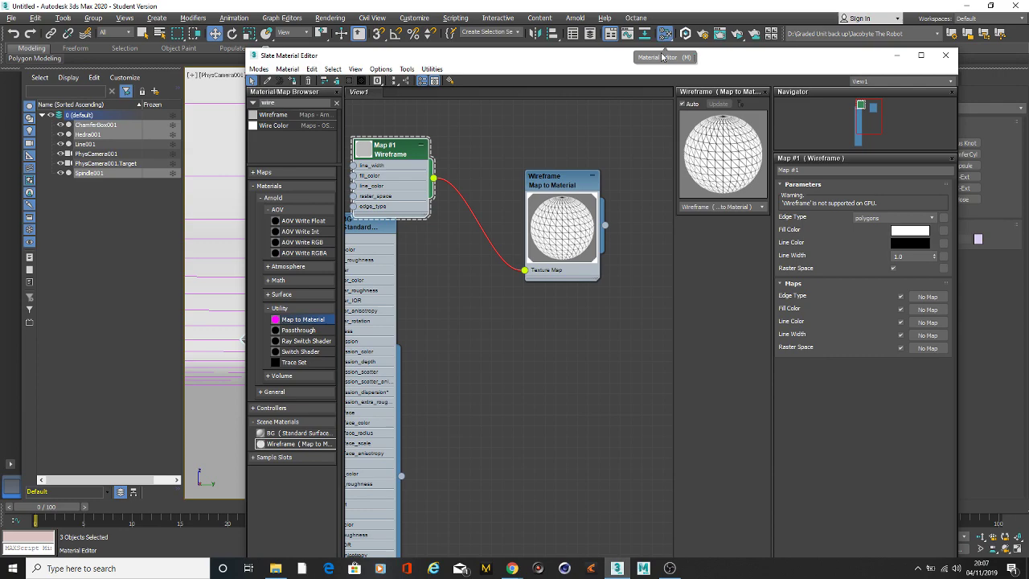
# Run an ActiveShade render, zoom in on the wireframe edges of the three objects, then close it.
pyautogui.moveTo(665, 60); pyautogui.dragTo(290, 48)
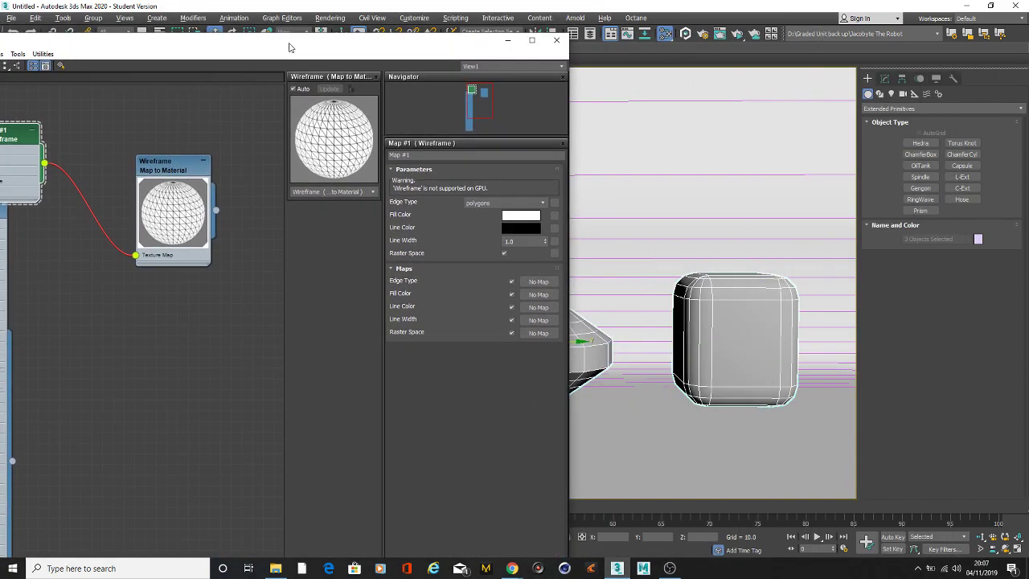
pyautogui.click(735, 36)
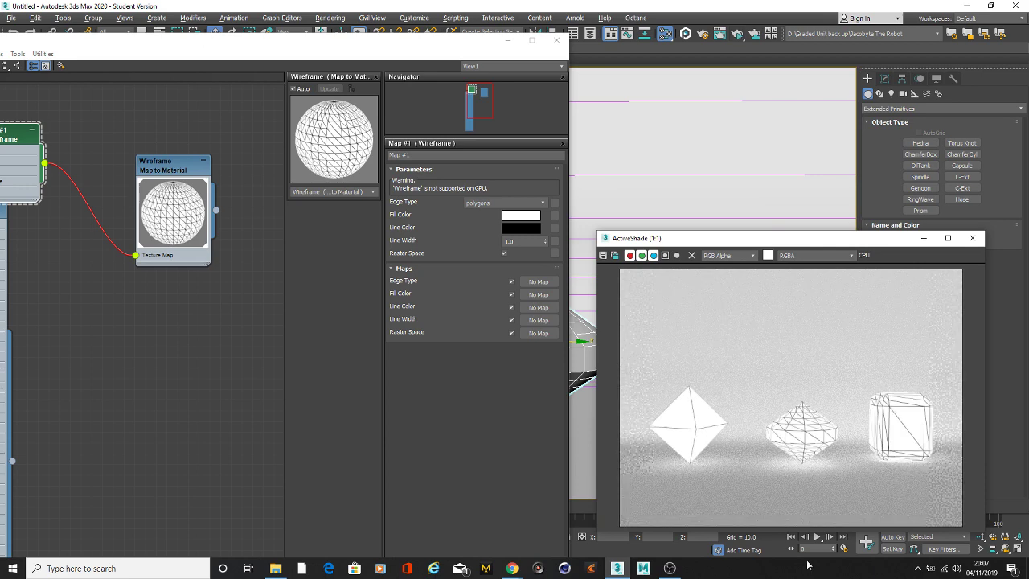
pyautogui.moveTo(804, 238); pyautogui.dragTo(796, 150)
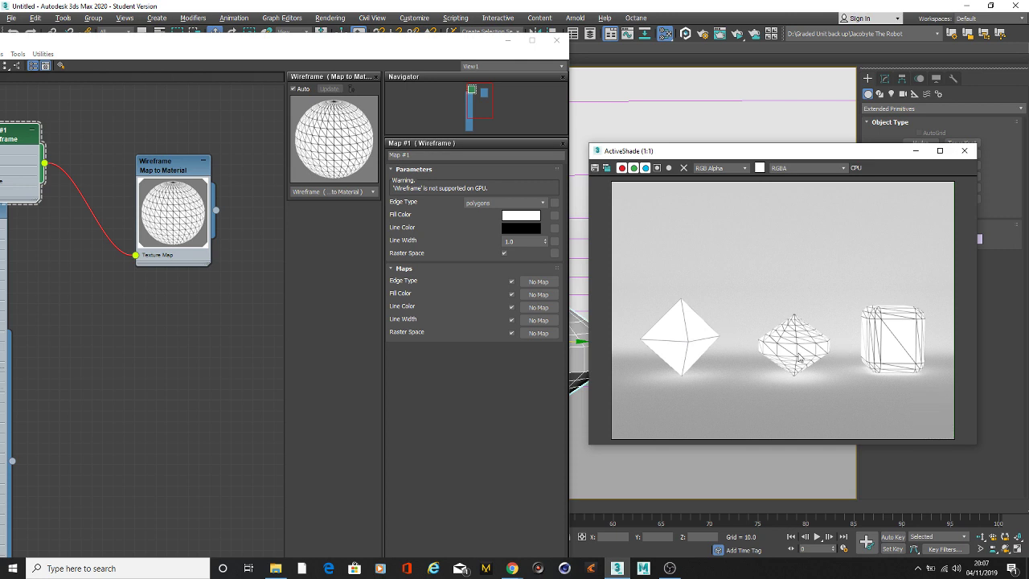
pyautogui.scroll(2, 807, 352)
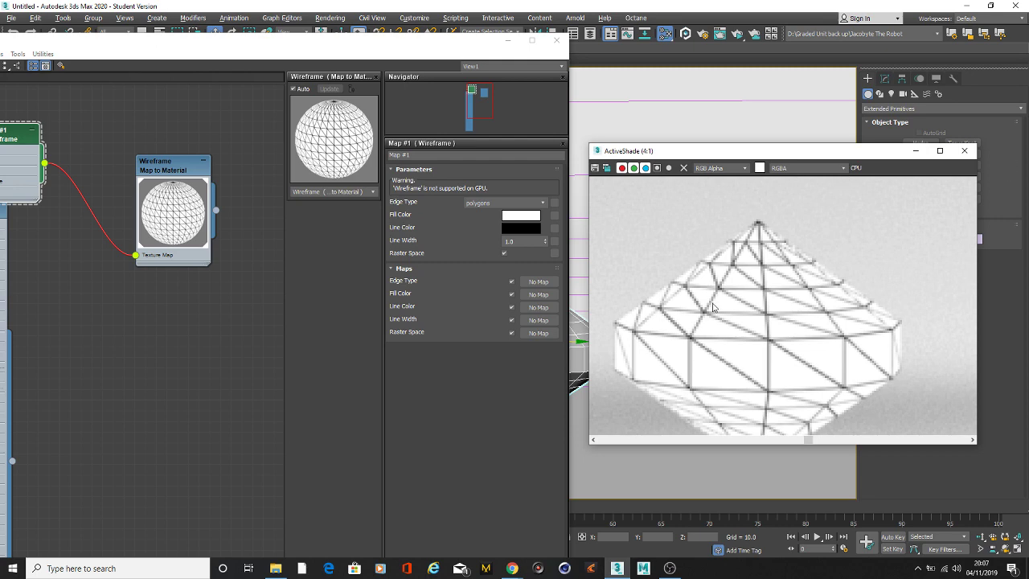
pyautogui.scroll(-2, 713, 307)
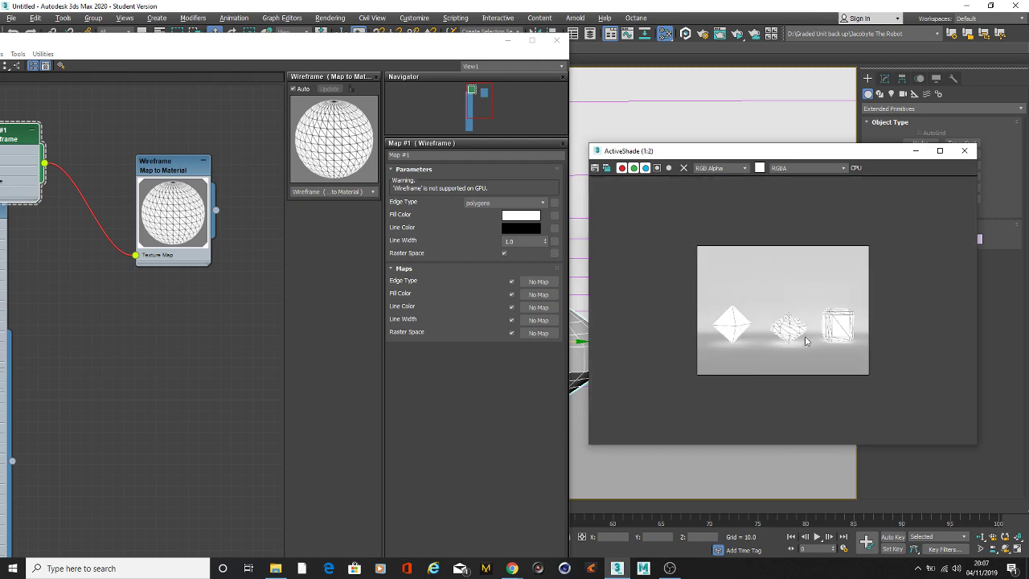
pyautogui.scroll(3, 806, 341)
pyautogui.click(965, 150)
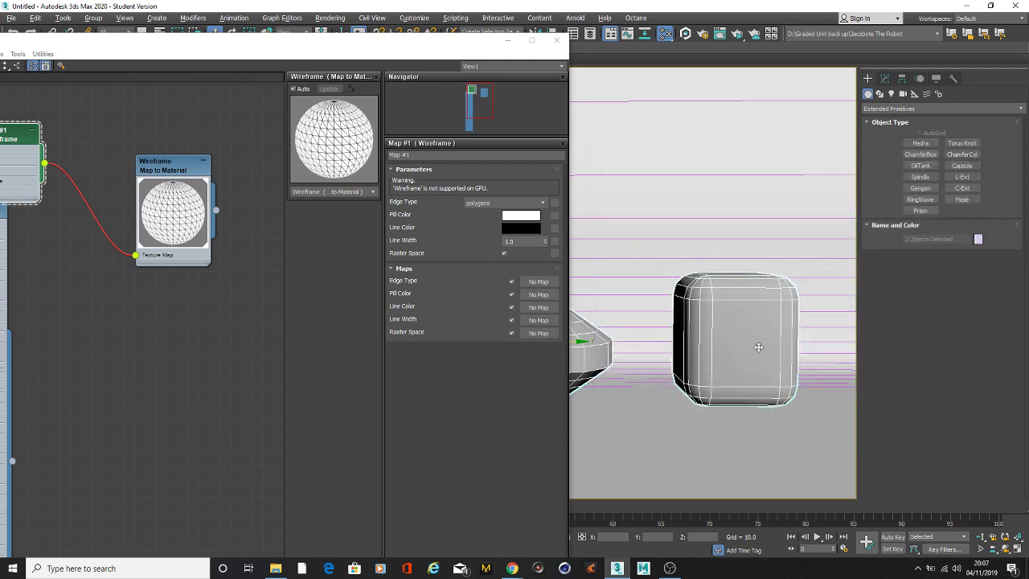
# Add an Arnold Properties modifier to ChamferBox001, enable its Subdivision, and start ActiveShade.
pyautogui.click(745, 302)
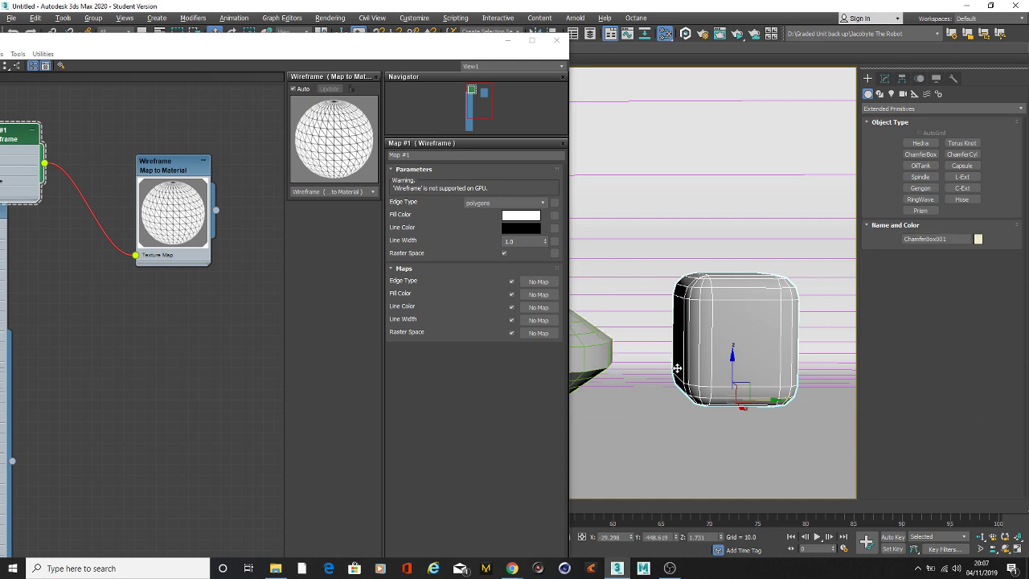
pyautogui.click(887, 78)
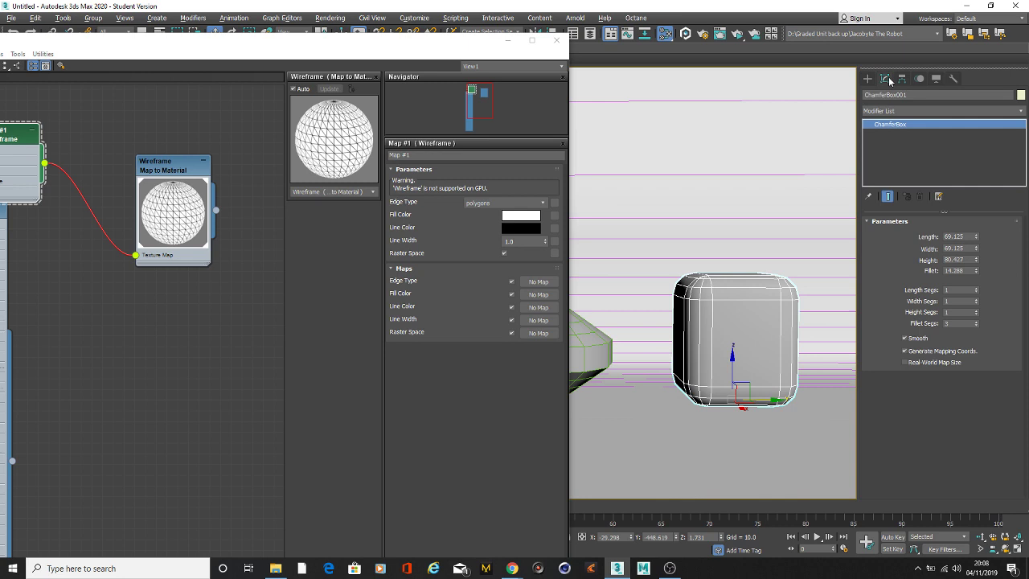
pyautogui.click(1023, 112)
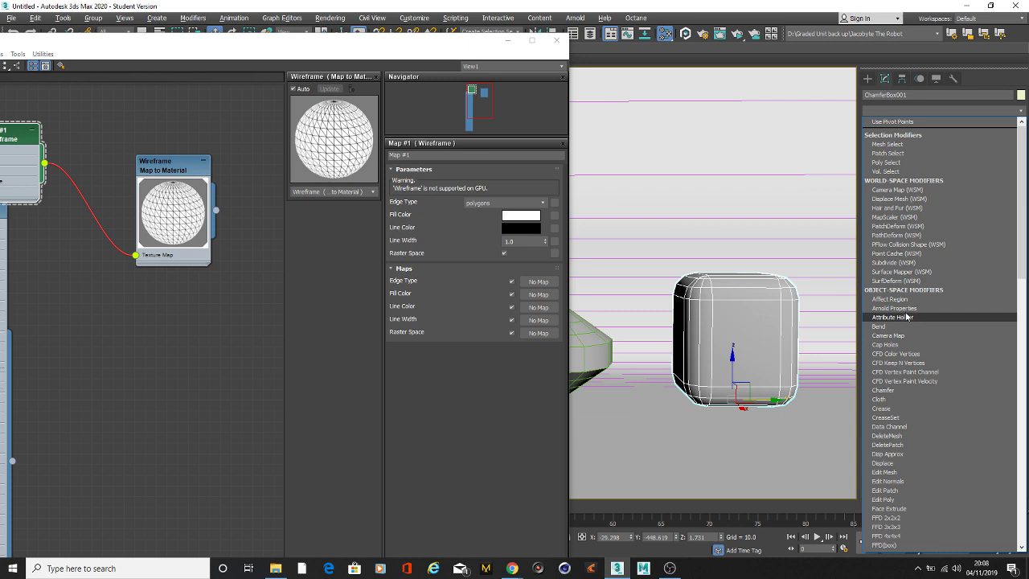
pyautogui.click(904, 310)
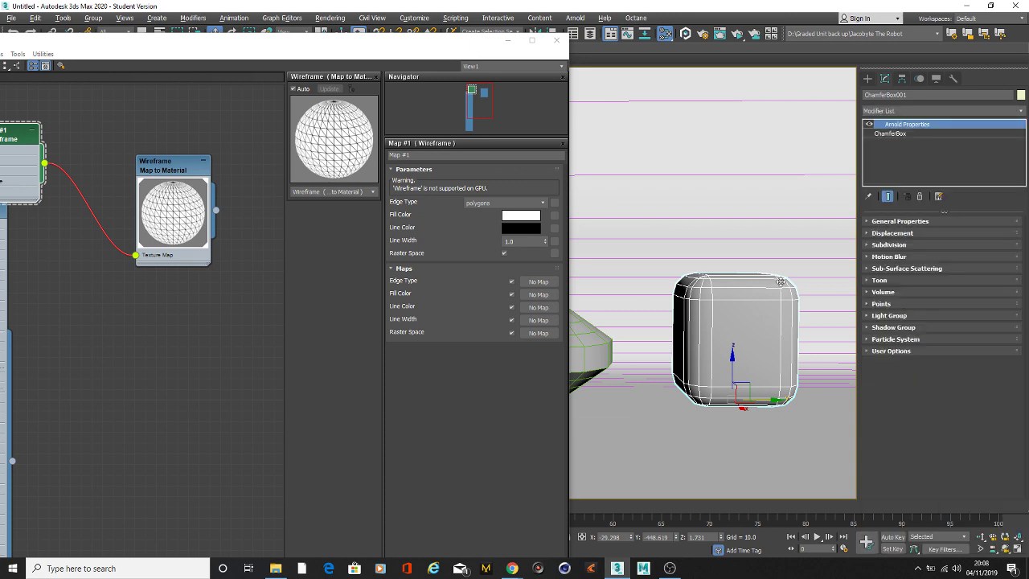
pyautogui.click(867, 245)
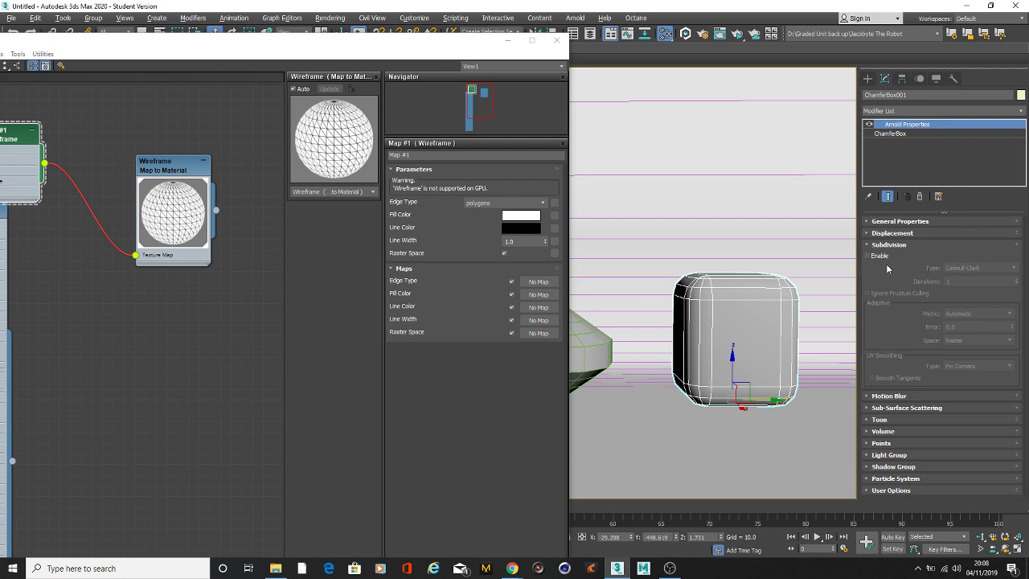
pyautogui.click(869, 256)
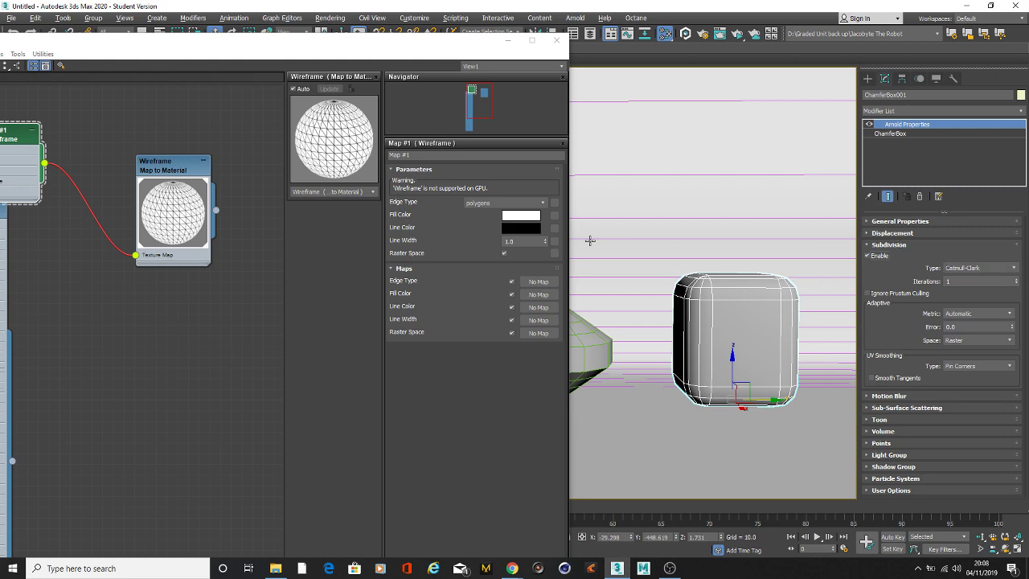
pyautogui.click(740, 35)
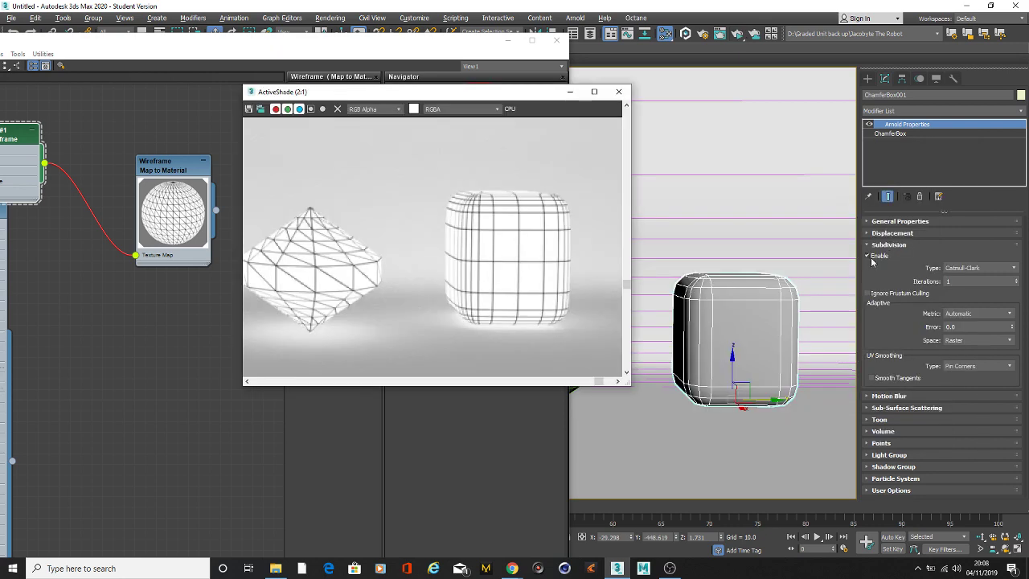
# Add an Arnold Properties modifier to Spindle001 and tick Subdivision Enable.
pyautogui.click(867, 256)
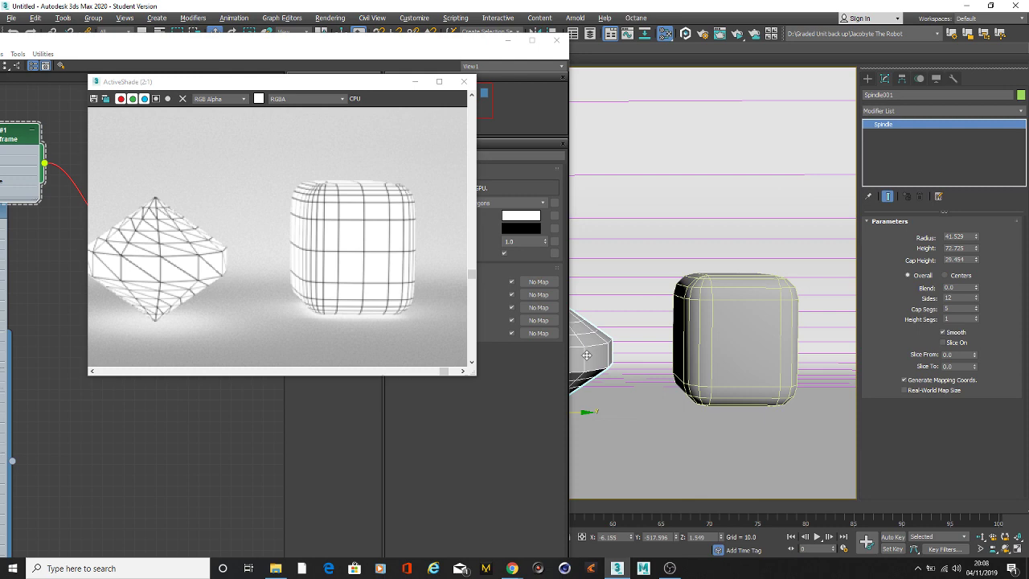
pyautogui.click(1023, 112)
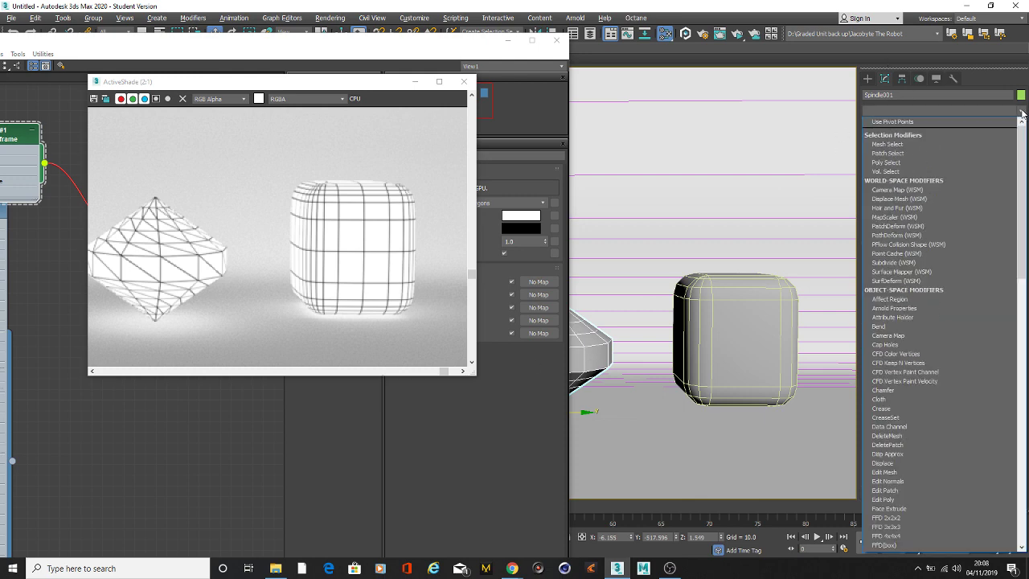
pyautogui.click(896, 308)
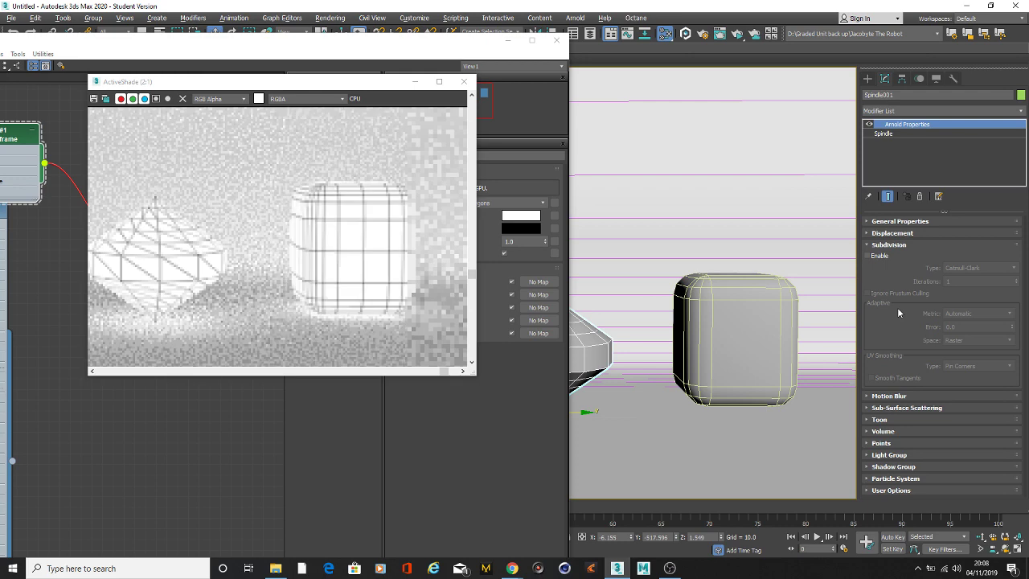
pyautogui.click(869, 256)
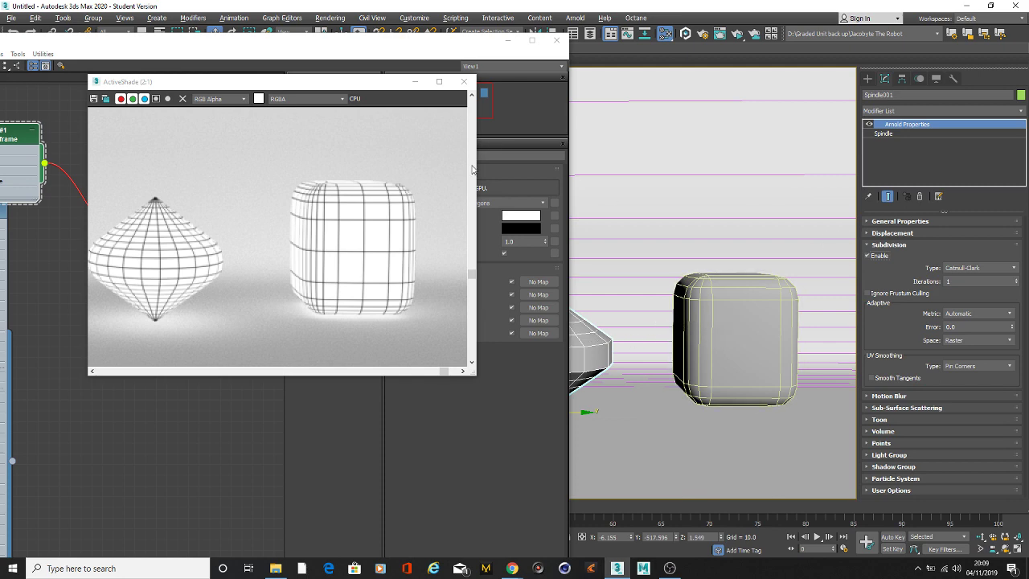
# Zoom the ActiveShade render back out and bring the OBS window forward from the taskbar.
pyautogui.scroll(-1, 213, 235)
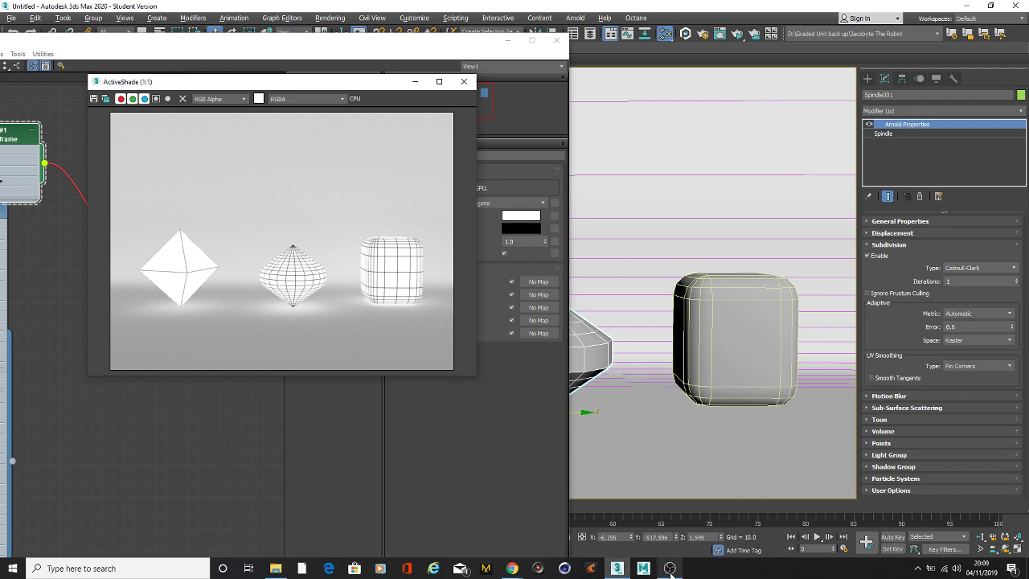
pyautogui.moveTo(670, 568)
pyautogui.click(677, 537)
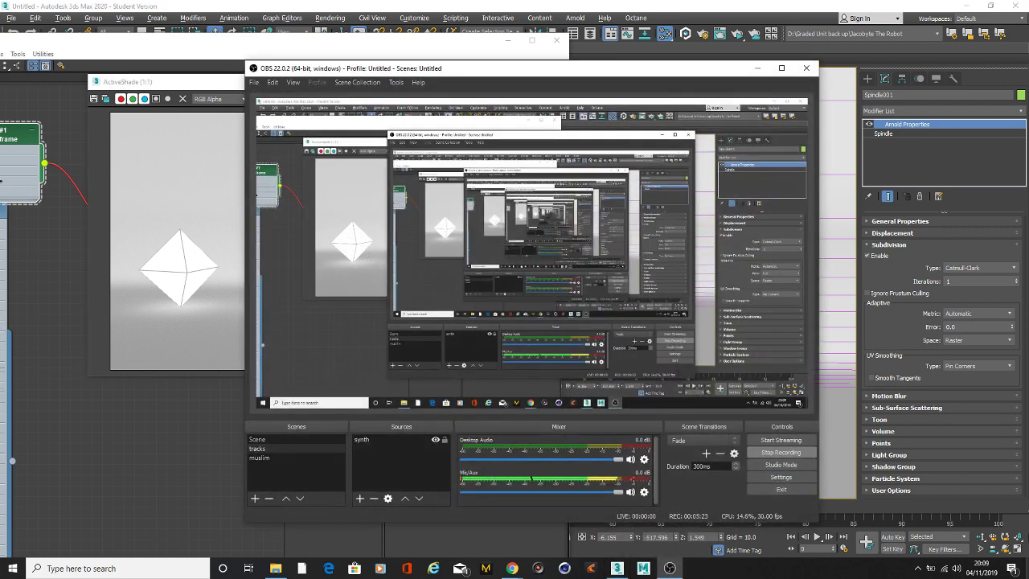